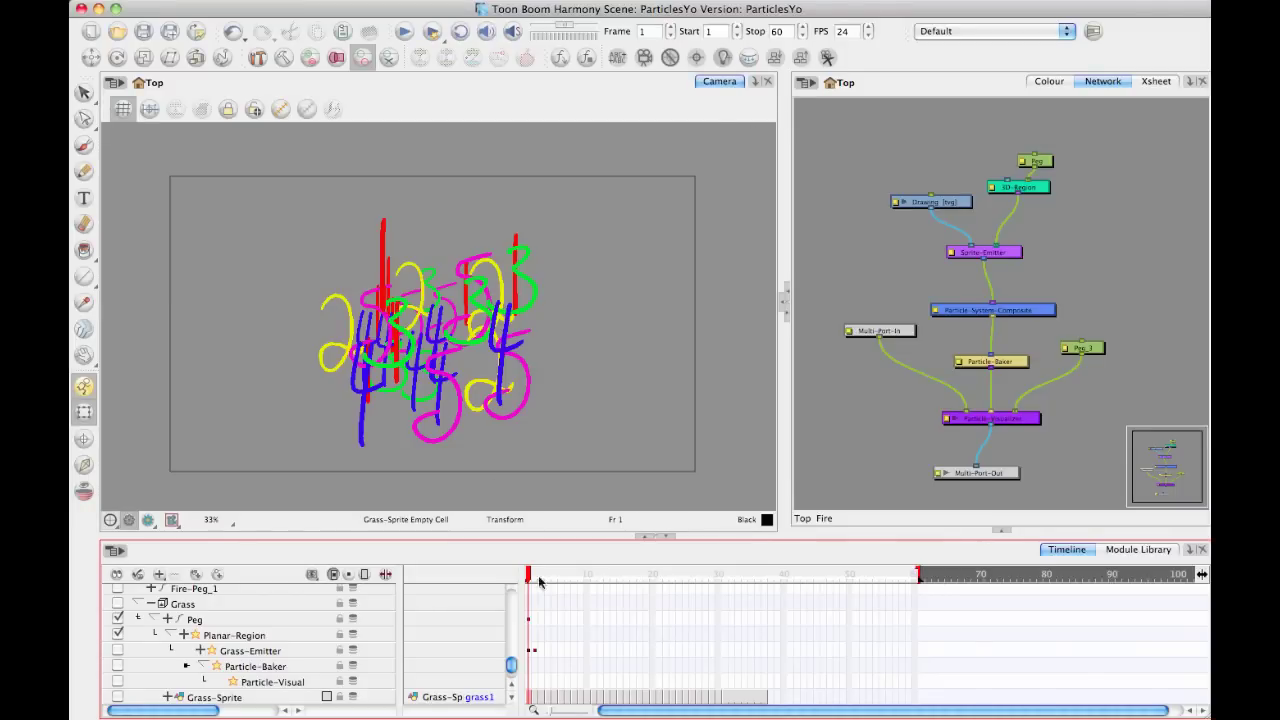
- Review the Sprite-Emitter's particle generation settings, and scrub the animation through to frame 60 to preview the emission
mouse_move(527, 575)
mouse_down()
mouse_move(711, 549)
mouse_move(900, 546)
mouse_move(502, 577)
mouse_up()
scroll(1049, 286, up, 5)
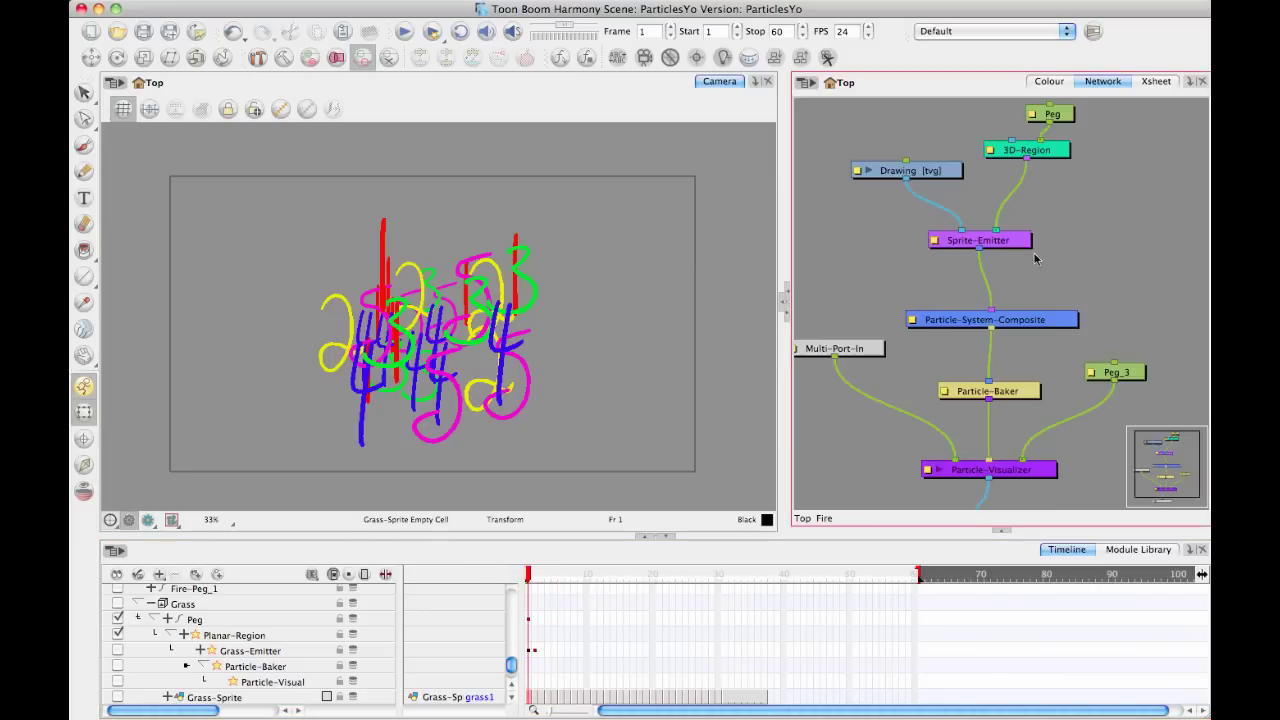
scroll(1020, 306, up, 1)
scroll(1012, 312, down, 1)
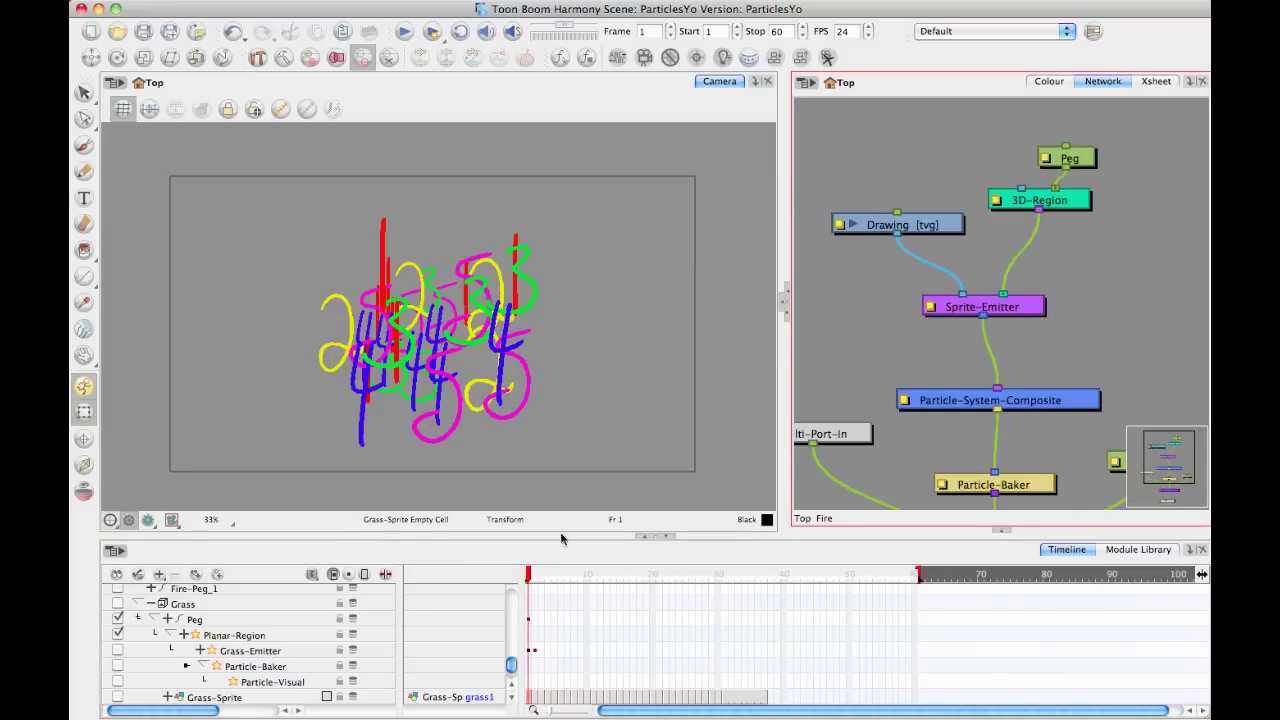
click(527, 580)
mouse_move(519, 580)
mouse_down()
mouse_move(686, 588)
mouse_move(932, 548)
mouse_move(520, 583)
mouse_up()
double_click(928, 314)
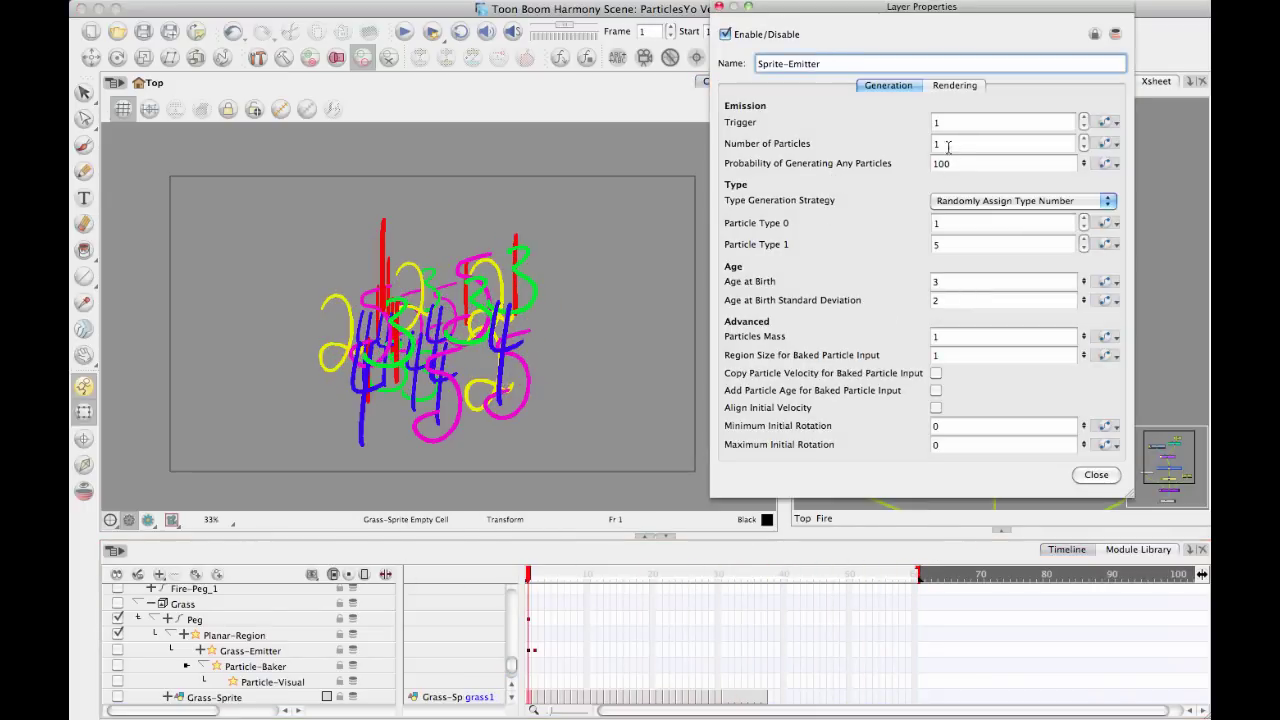
click(1096, 474)
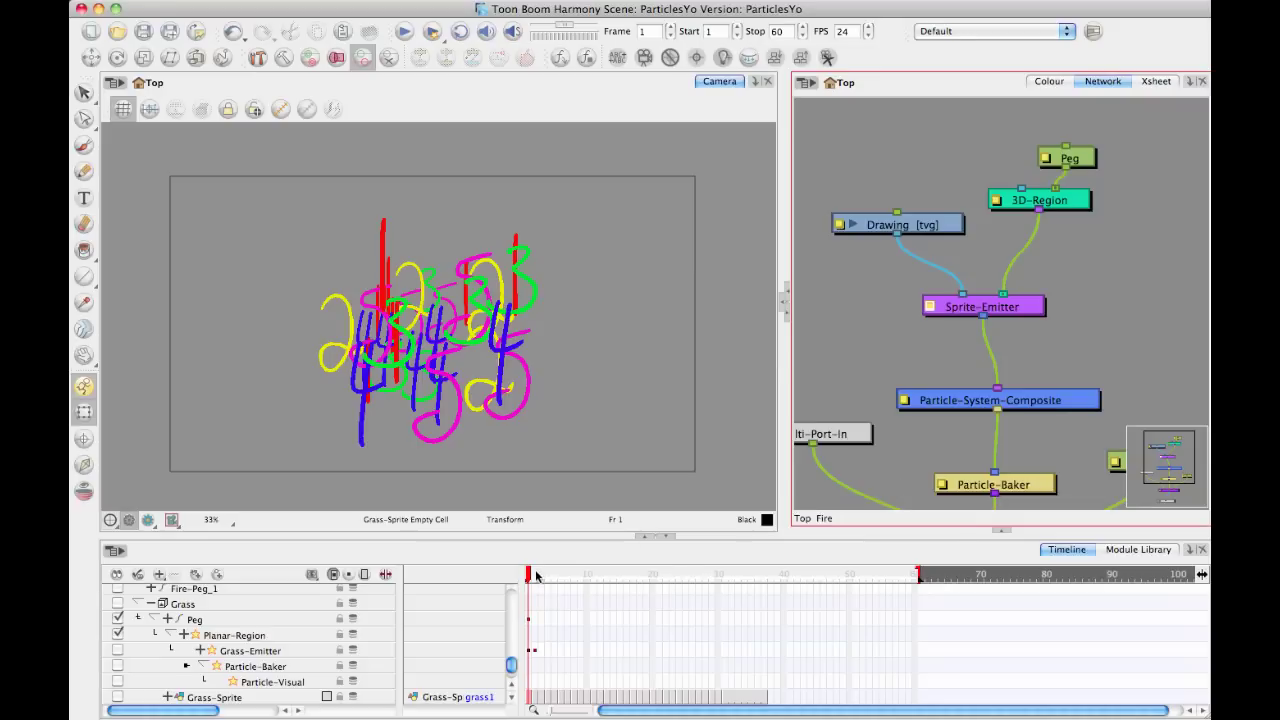
drag(527, 578, 973, 518)
drag(896, 588, 1050, 560)
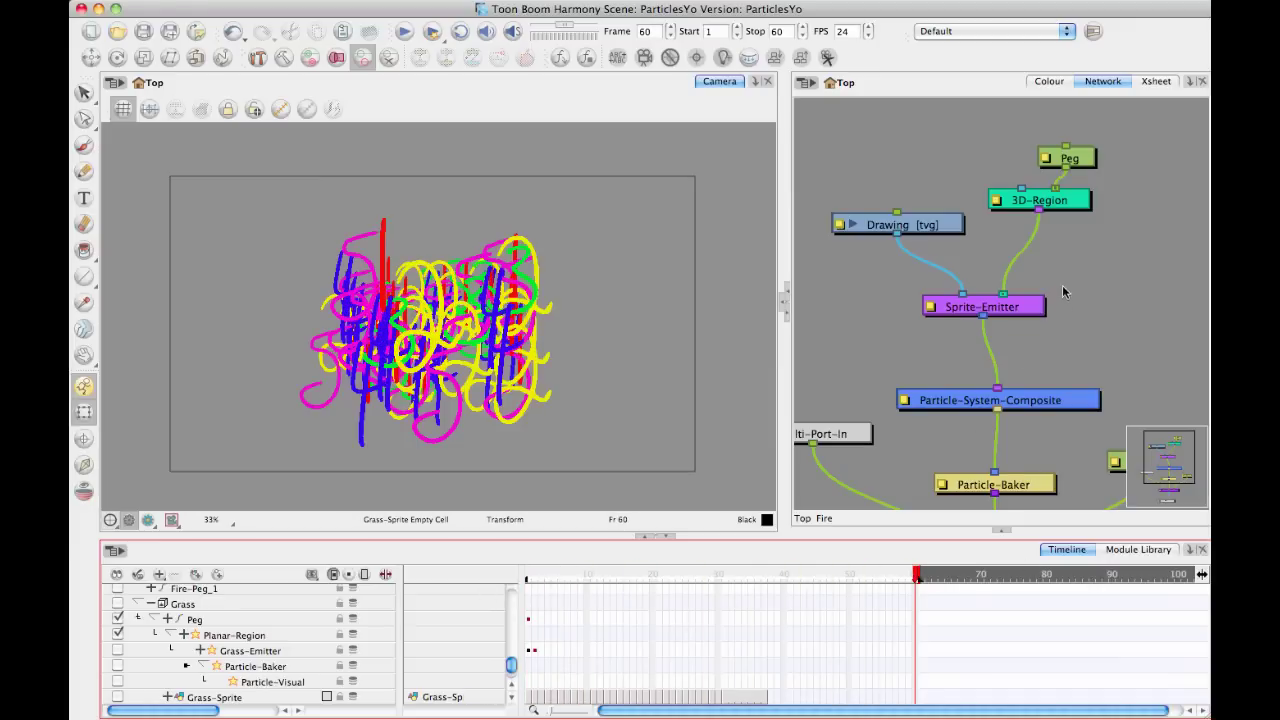
- Reduce the Sprite-Emitter's Size over Age to 0.31 in its rendering properties
drag(1062, 300, 1036, 302)
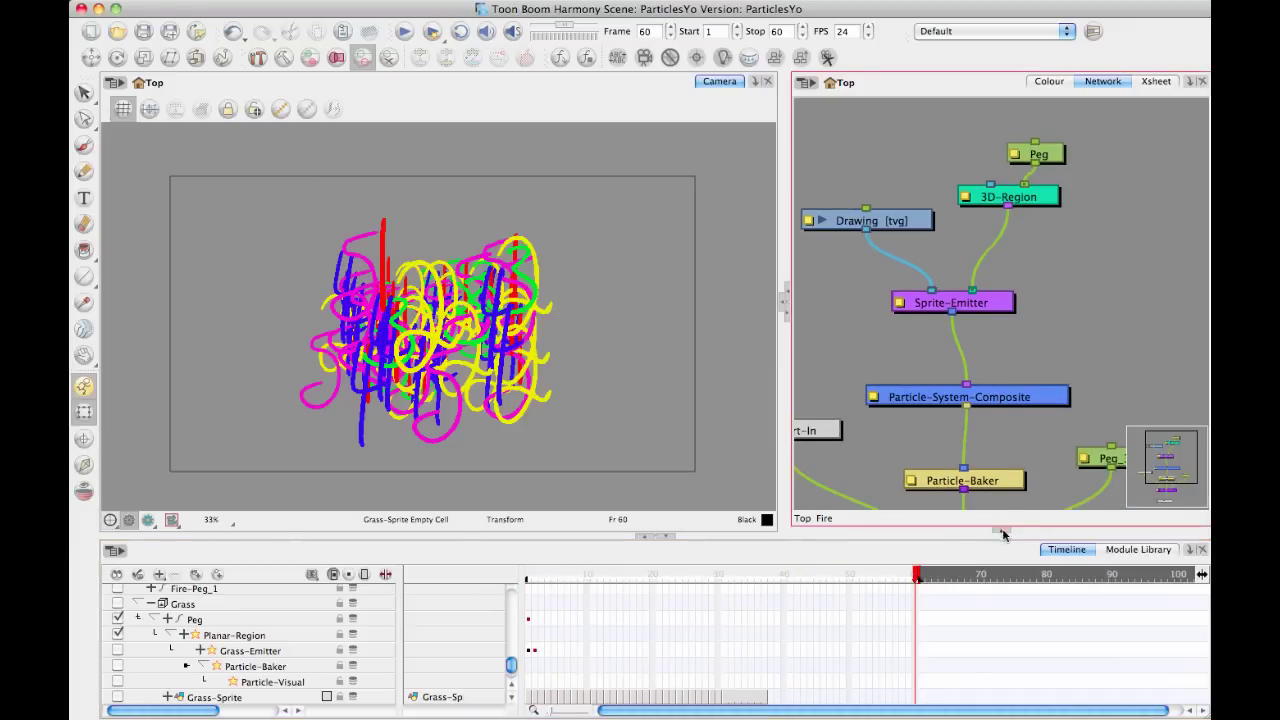
click(898, 304)
click(952, 85)
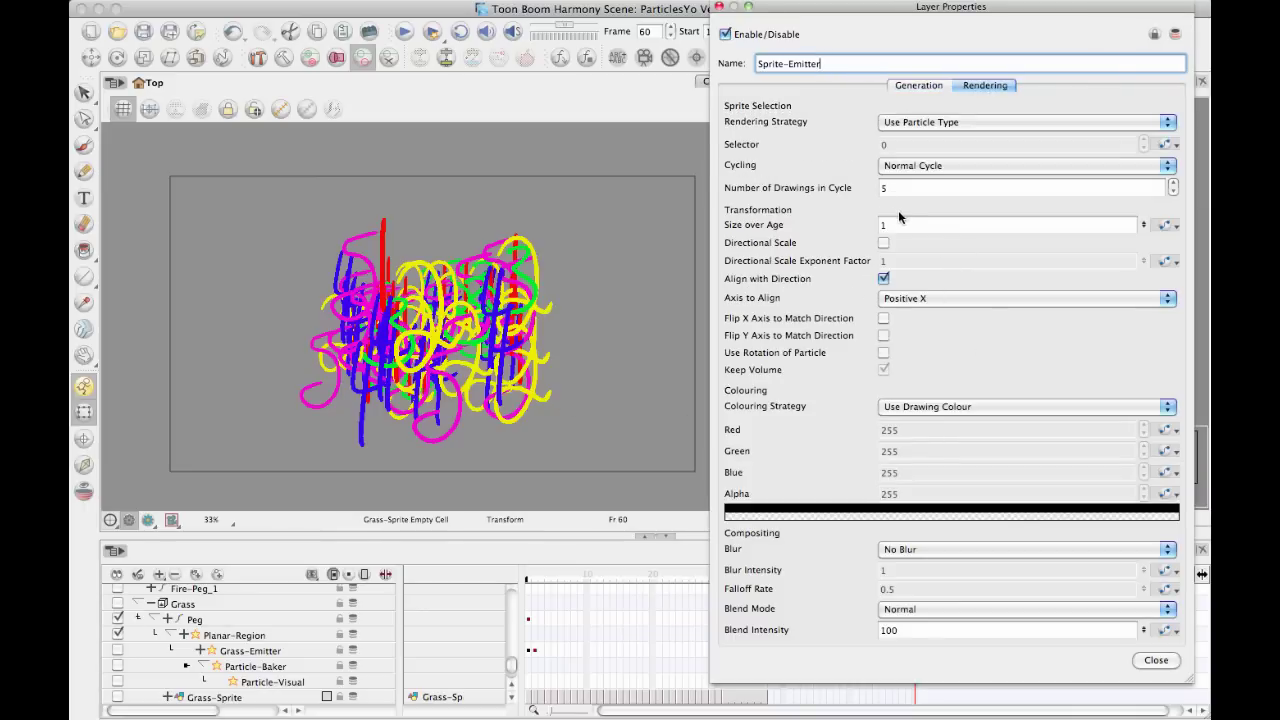
click(88, 388)
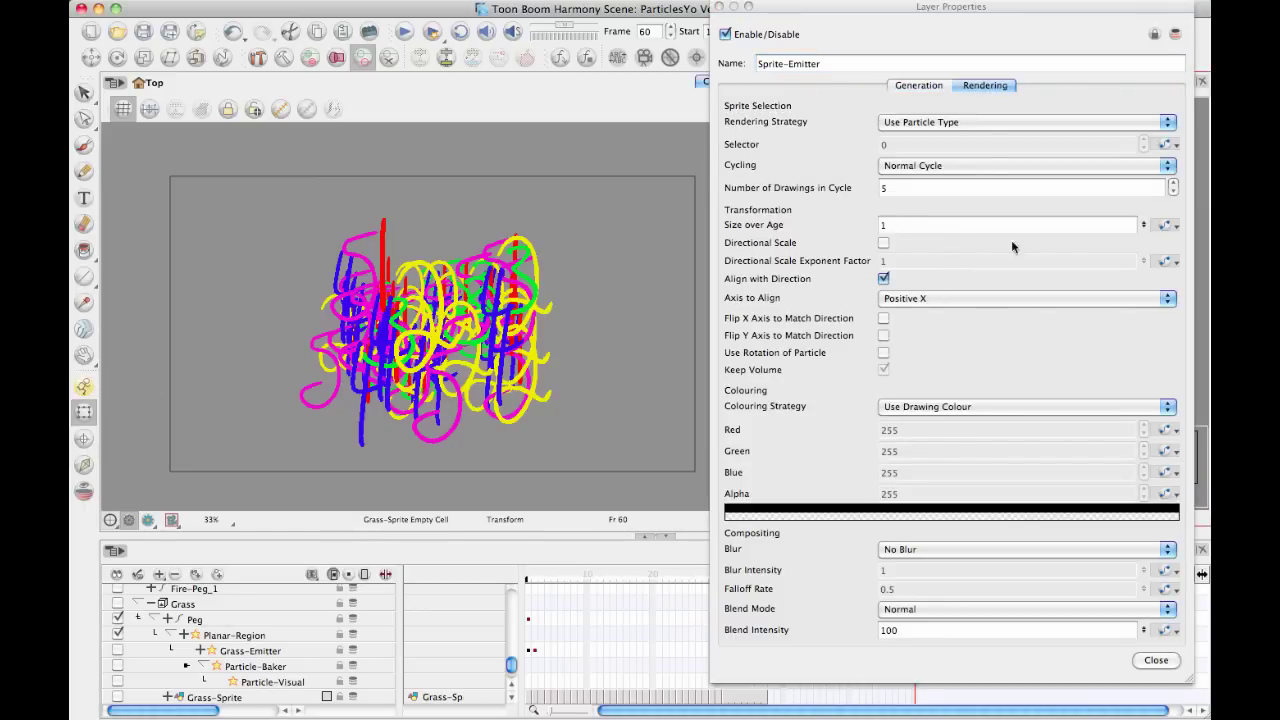
drag(1143, 225, 1146, 258)
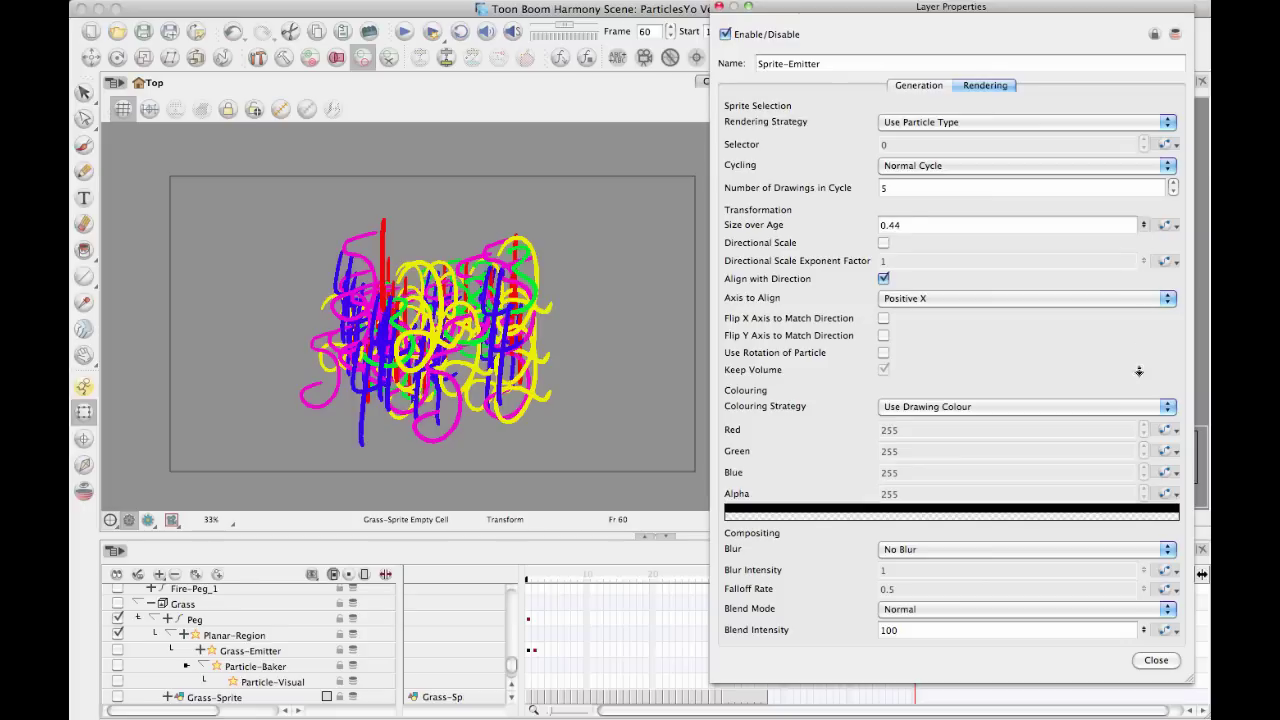
drag(1137, 392, 1134, 505)
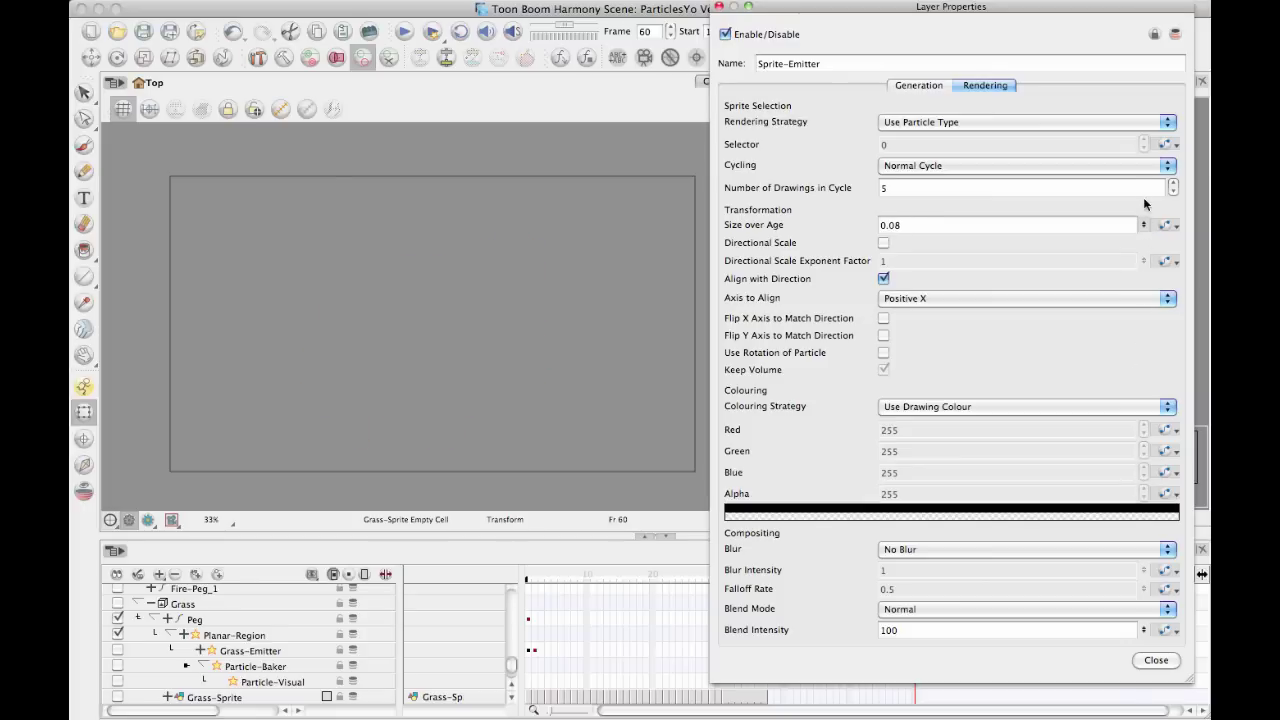
drag(1148, 177, 1148, 168)
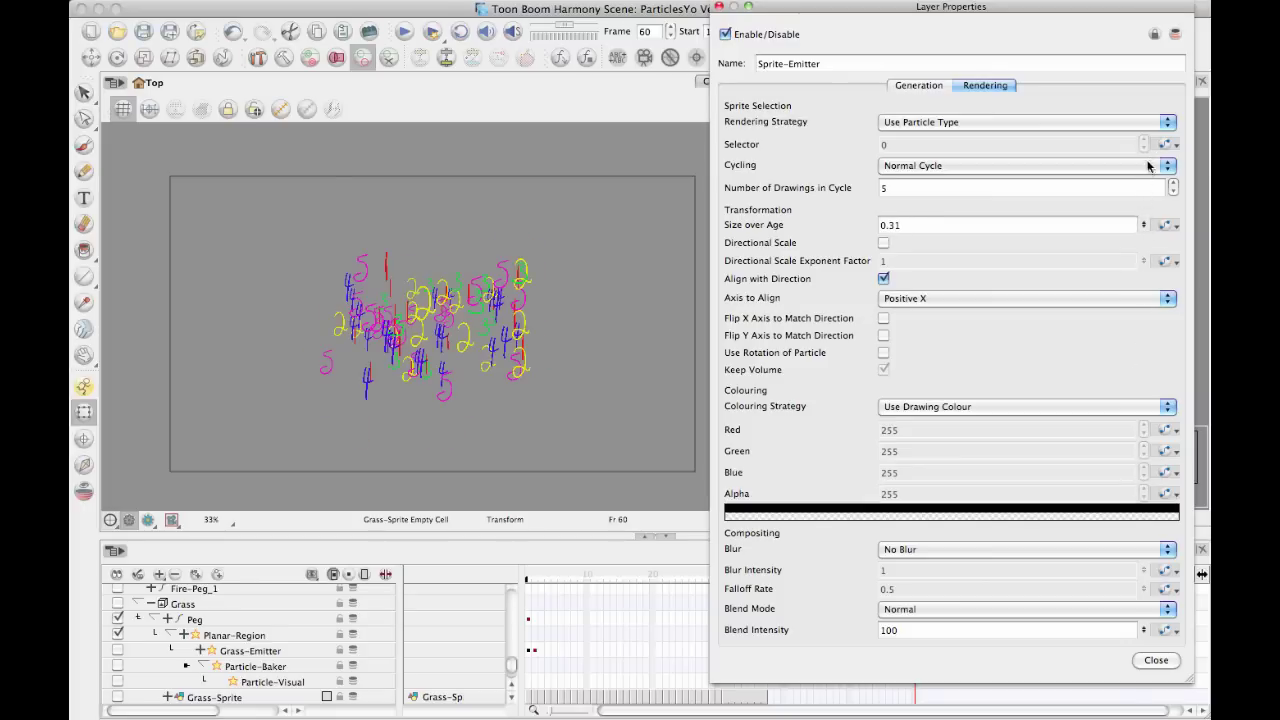
click(718, 7)
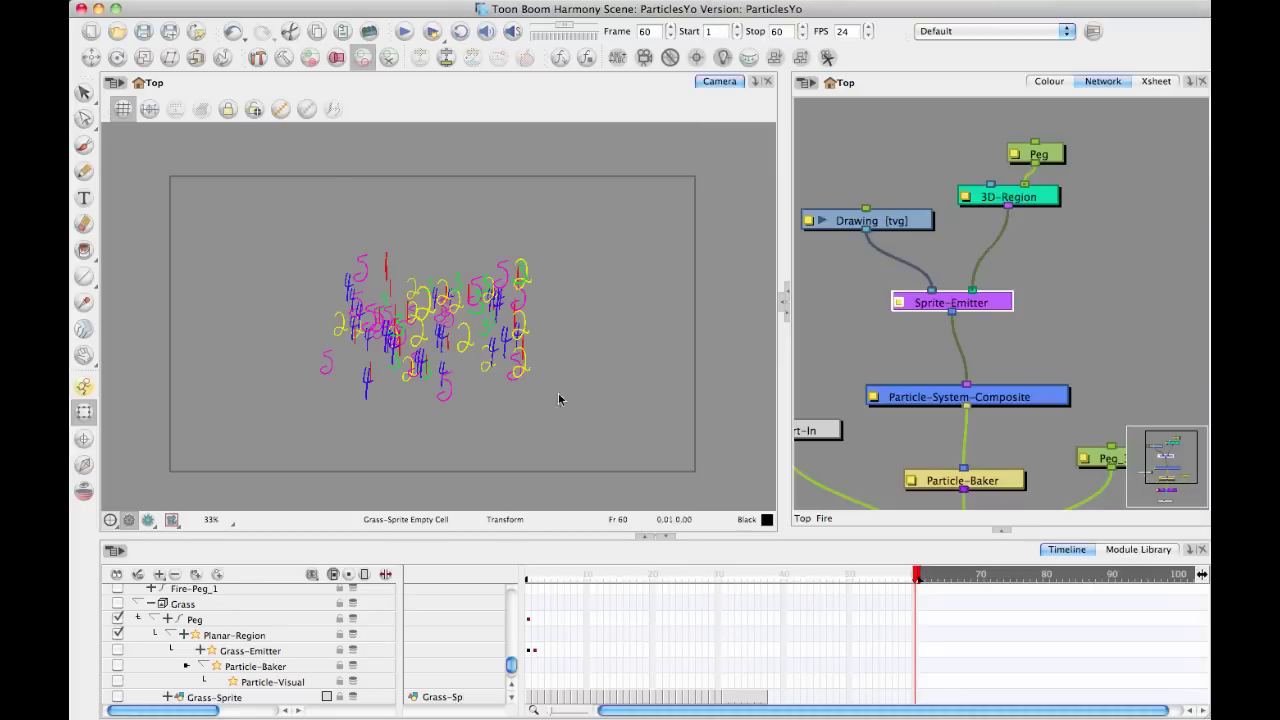
- Scrub the early frames to preview the smaller particles, and return to frame 1
click(528, 577)
click(560, 577)
drag(577, 580, 431, 469)
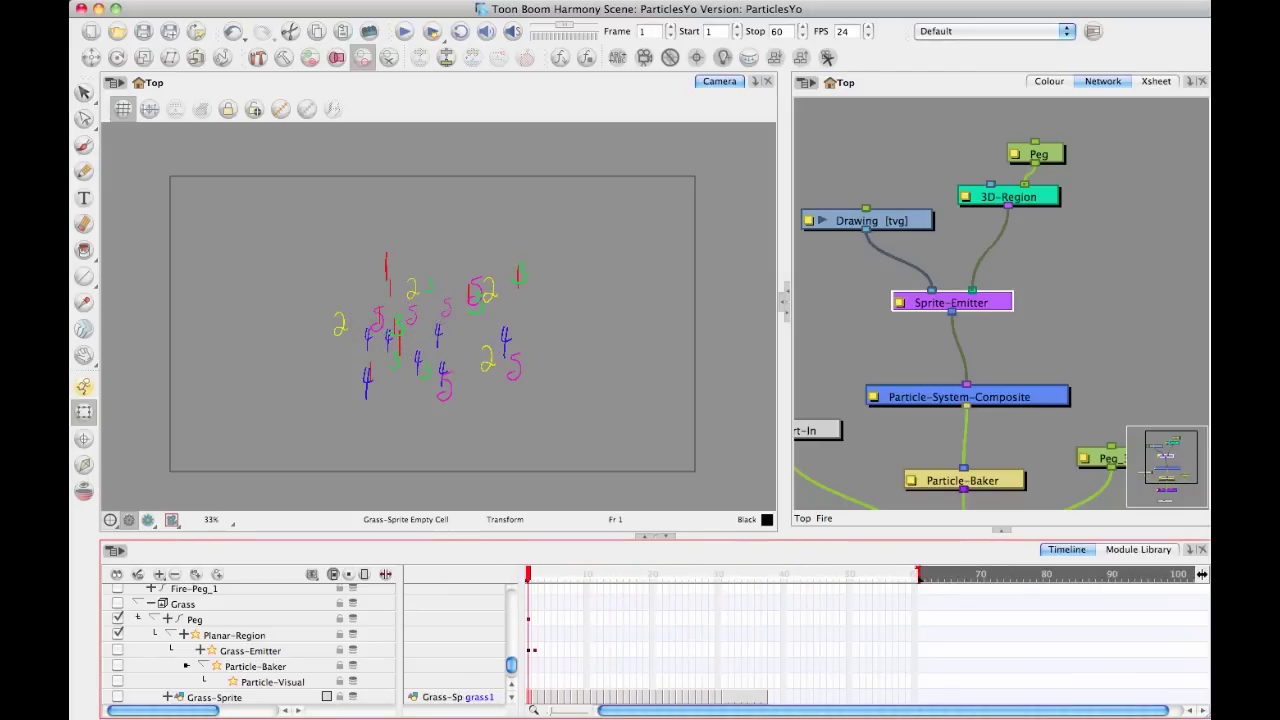
- Rearrange the Drawing, Peg, 3D-Region and Sprite-Emitter nodes aside to free space above the Particle-System-Composite
click(1104, 316)
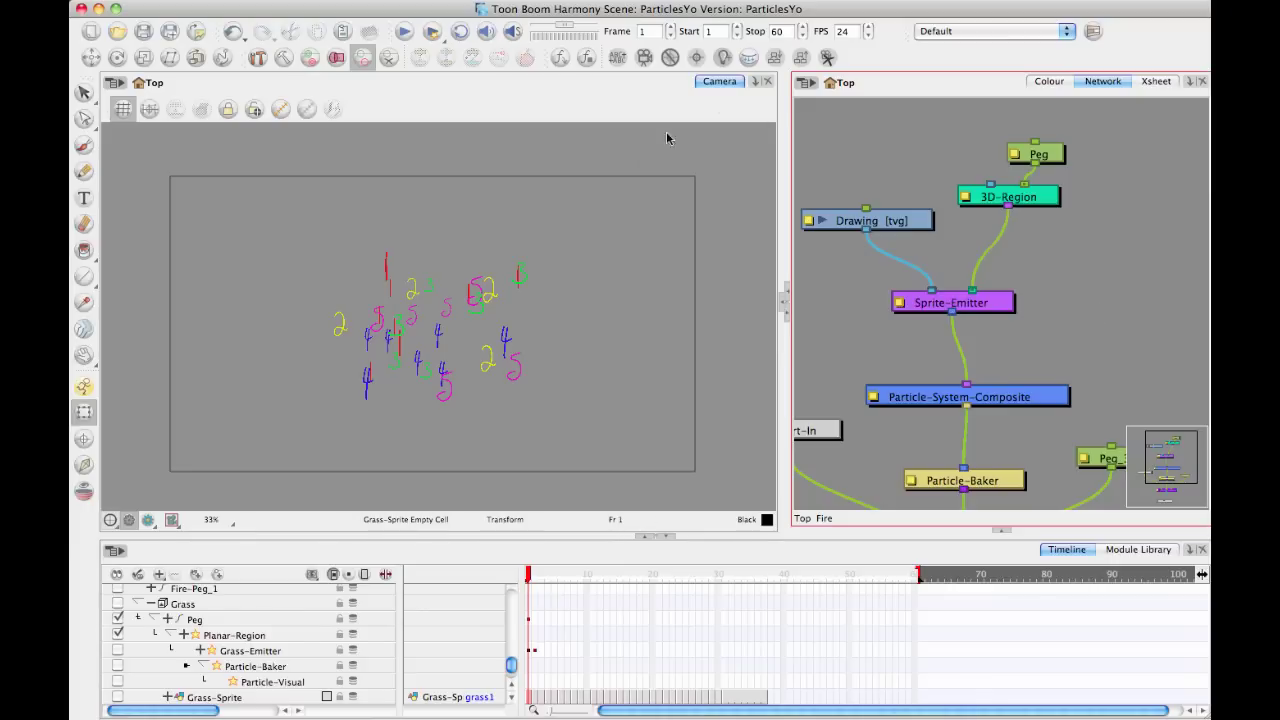
scroll(527, 337, down, 1)
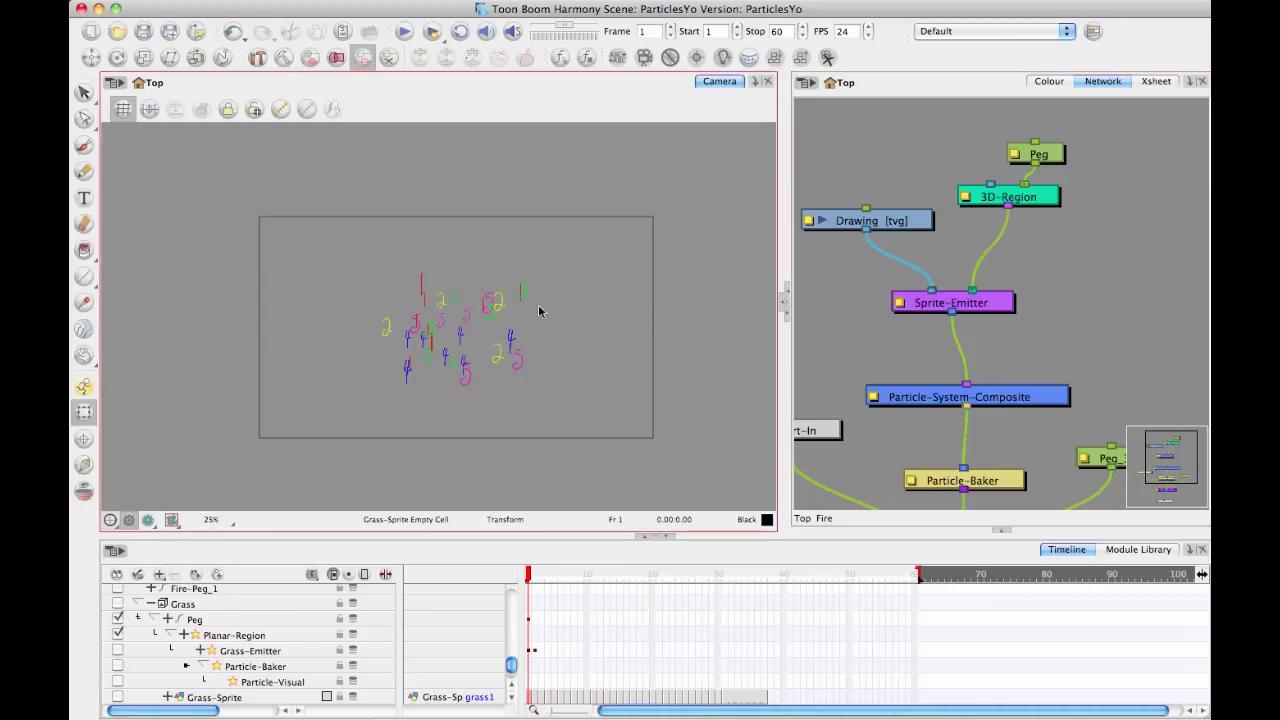
scroll(532, 330, up, 1)
key(space)
drag(847, 134, 1160, 349)
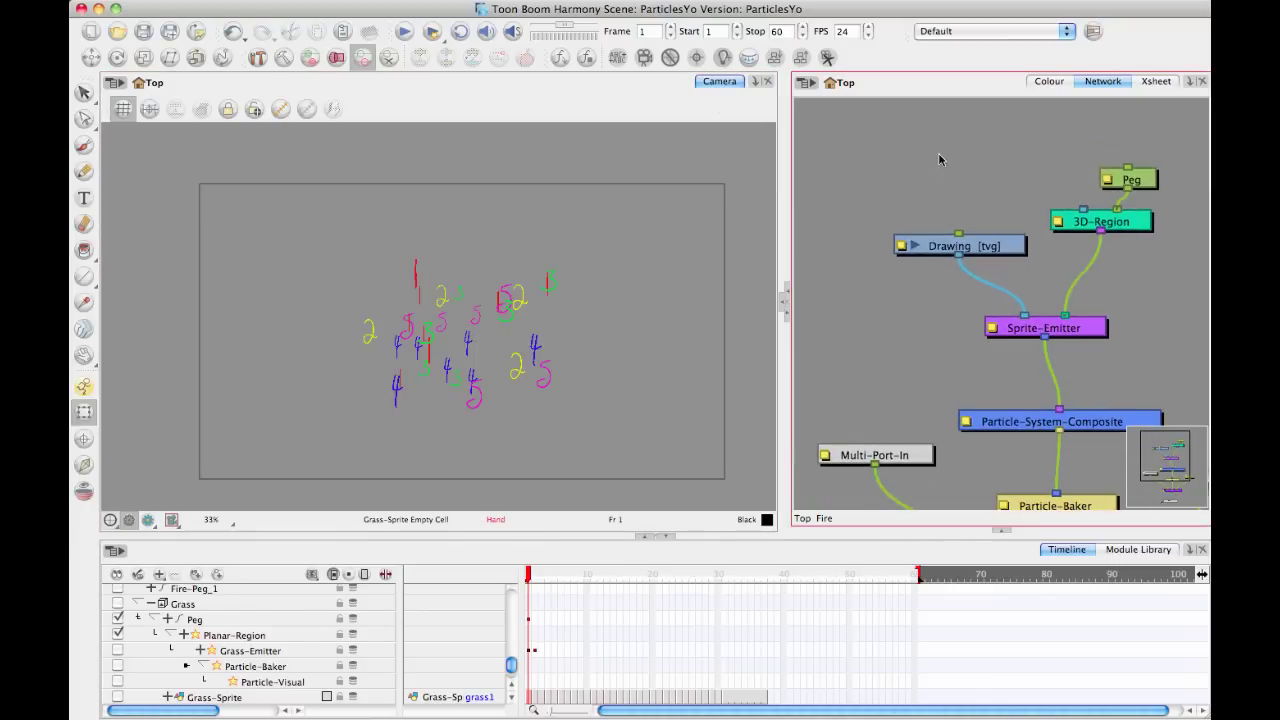
drag(1064, 326, 945, 326)
click(1054, 266)
key(space)
drag(1023, 250, 1086, 262)
drag(942, 254, 945, 196)
key(space)
drag(1121, 340, 1059, 246)
click(1062, 258)
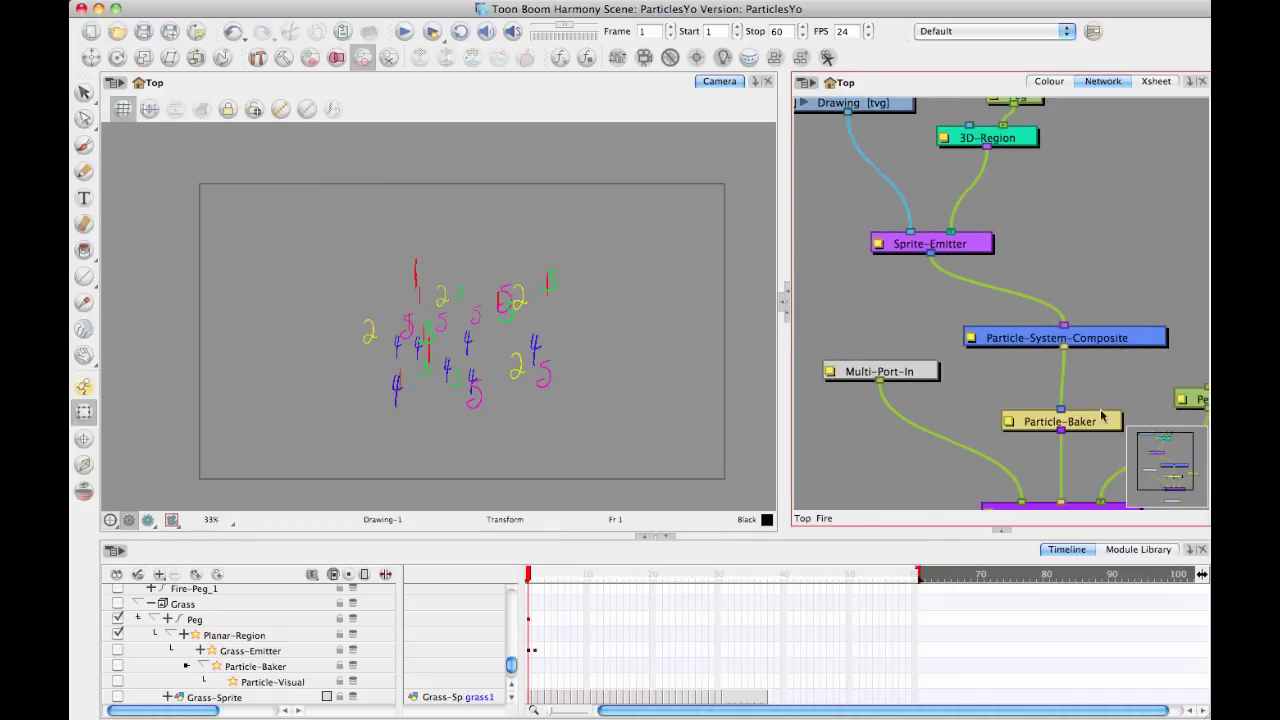
- Add a Move Particles module connected to the Particle-System-Composite, and place an unconnected Gravity module beside it
click(1126, 550)
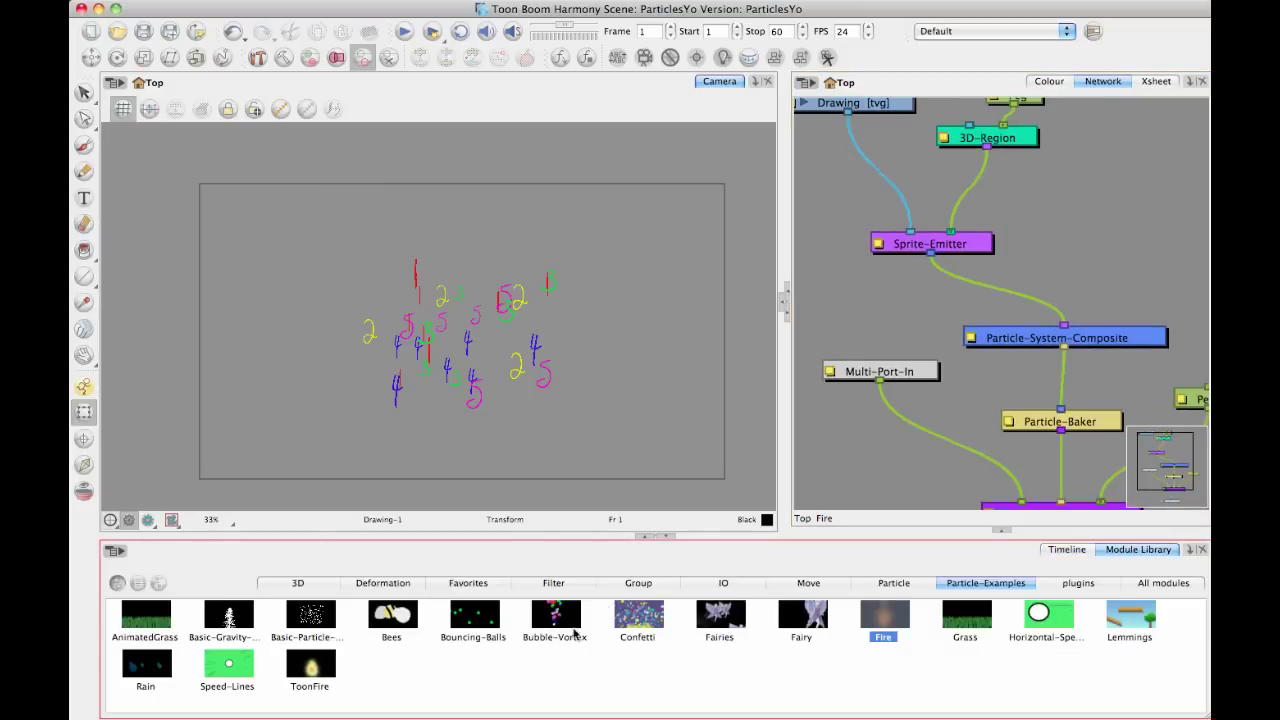
click(896, 583)
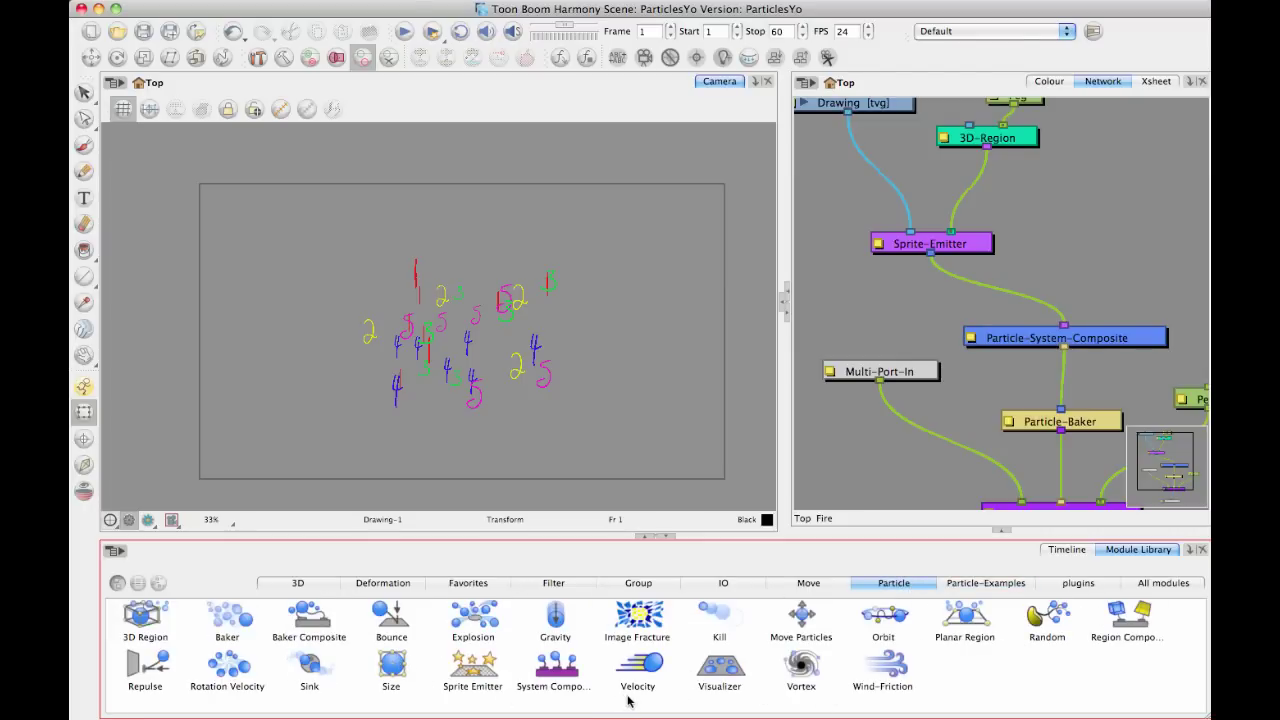
drag(803, 617, 1097, 324)
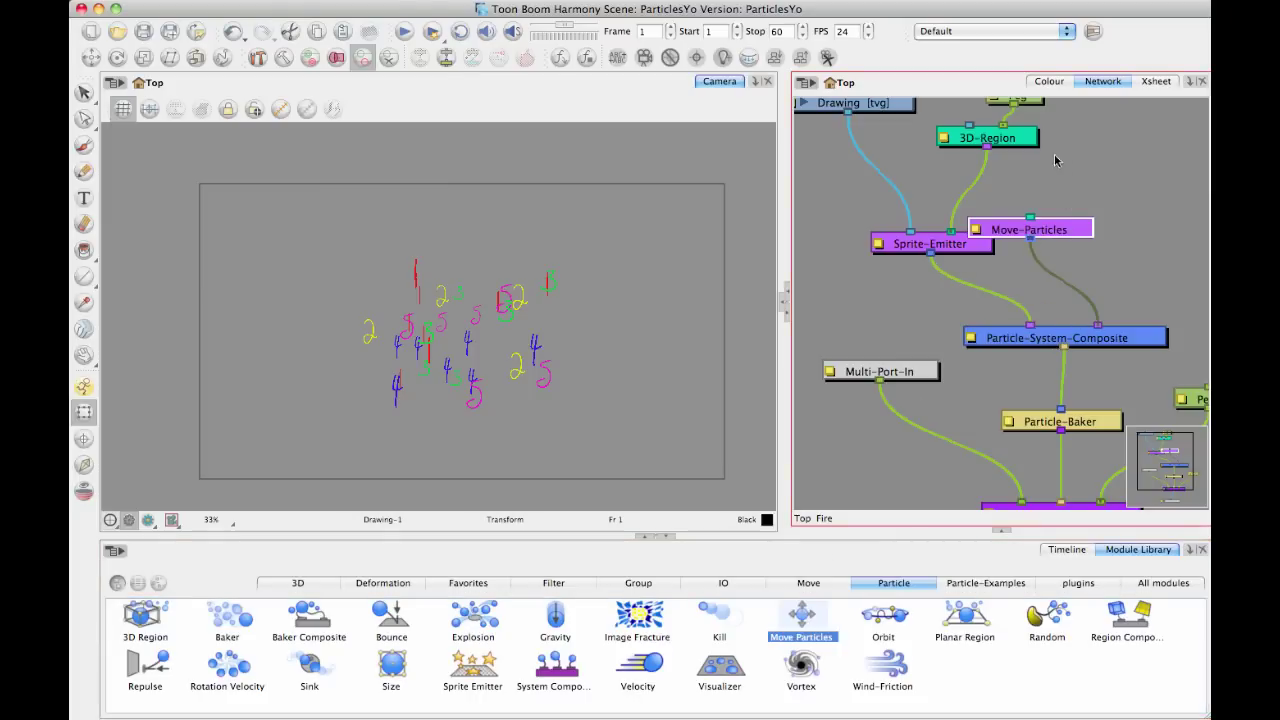
drag(1056, 200, 968, 249)
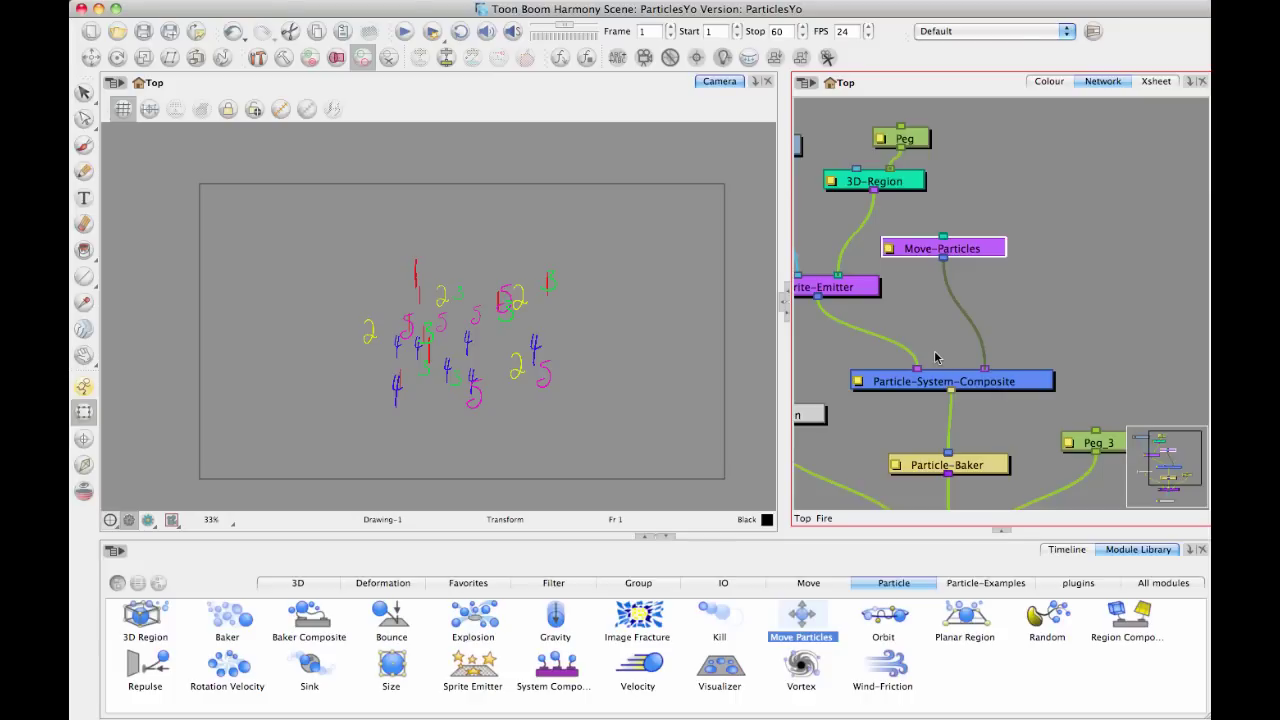
drag(1061, 279, 1013, 263)
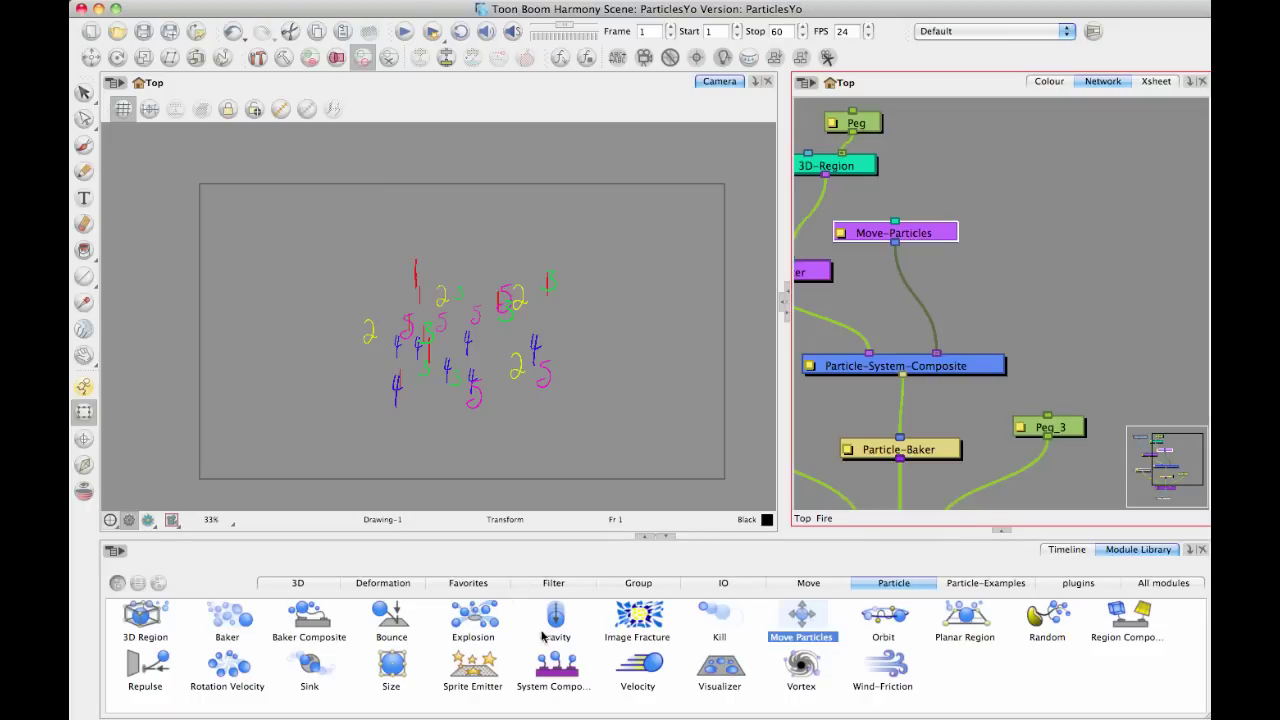
drag(546, 633, 1024, 249)
- Move the 3D-Region's peg up so the particles sit at the upper edge of the camera frame
click(948, 185)
drag(461, 314, 461, 162)
key(space)
drag(577, 323, 568, 336)
key(1)
click(663, 186)
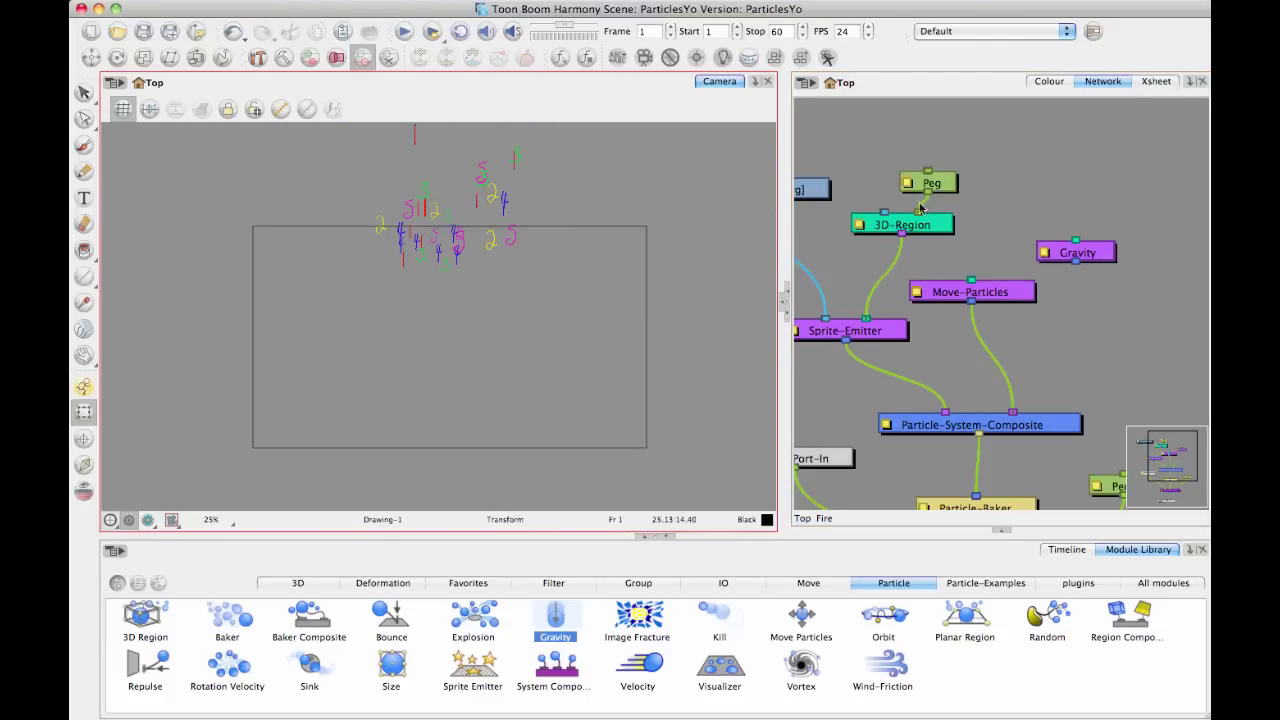
- Check the 3D-Region's shape type options, leaving the type as Box
click(872, 283)
click(861, 226)
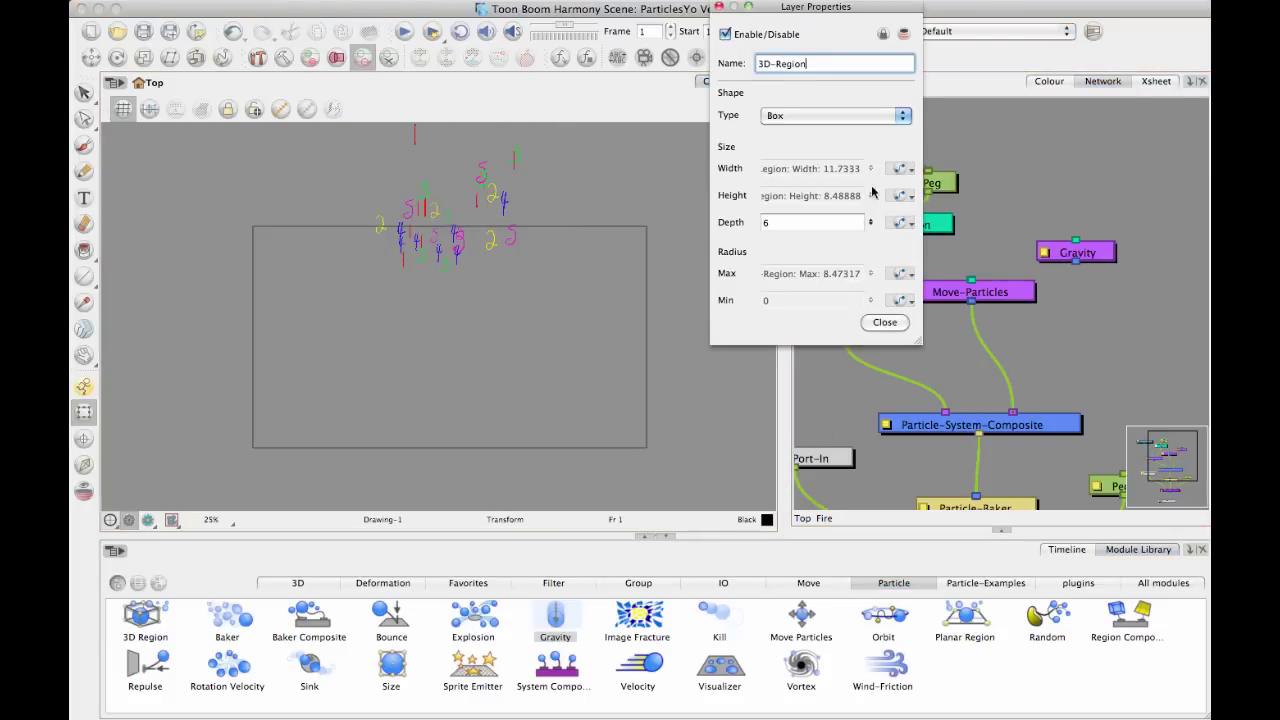
click(903, 115)
click(935, 252)
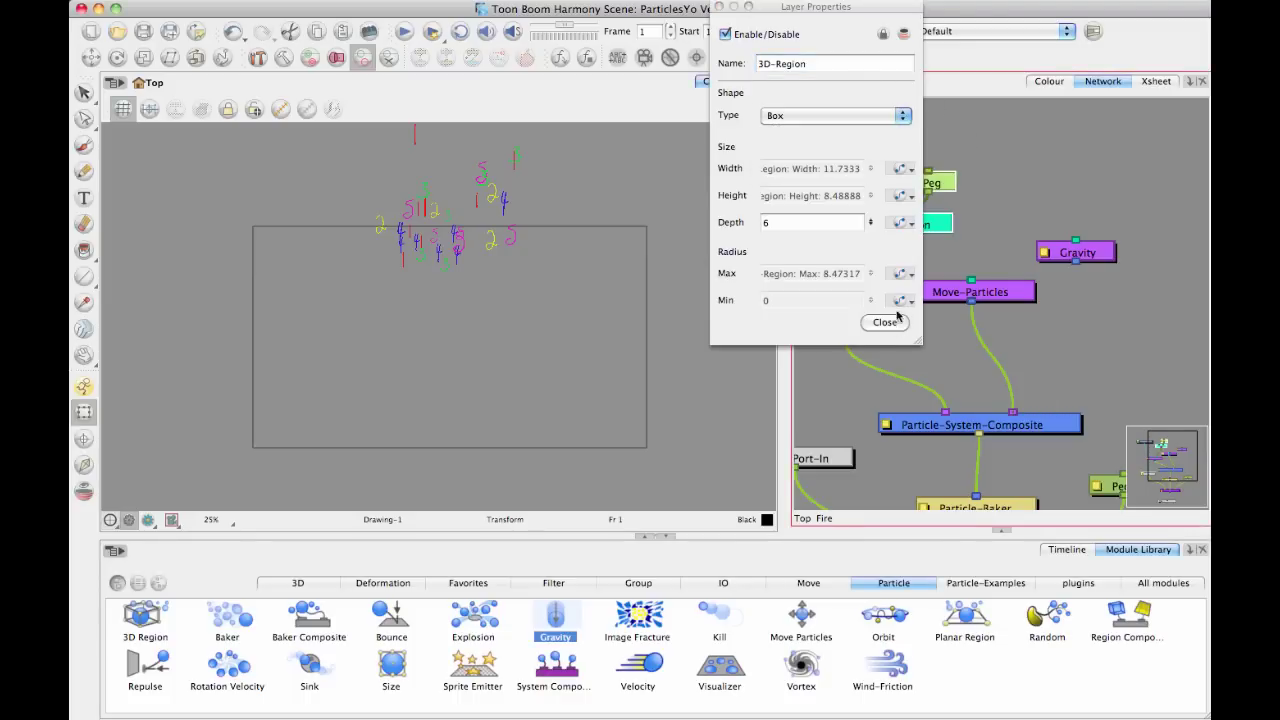
click(885, 322)
- Try resizing the 3D-Region and shifting its peg, and undo these changes along with the earlier upward move
click(939, 228)
drag(620, 166, 686, 217)
key(super+z)
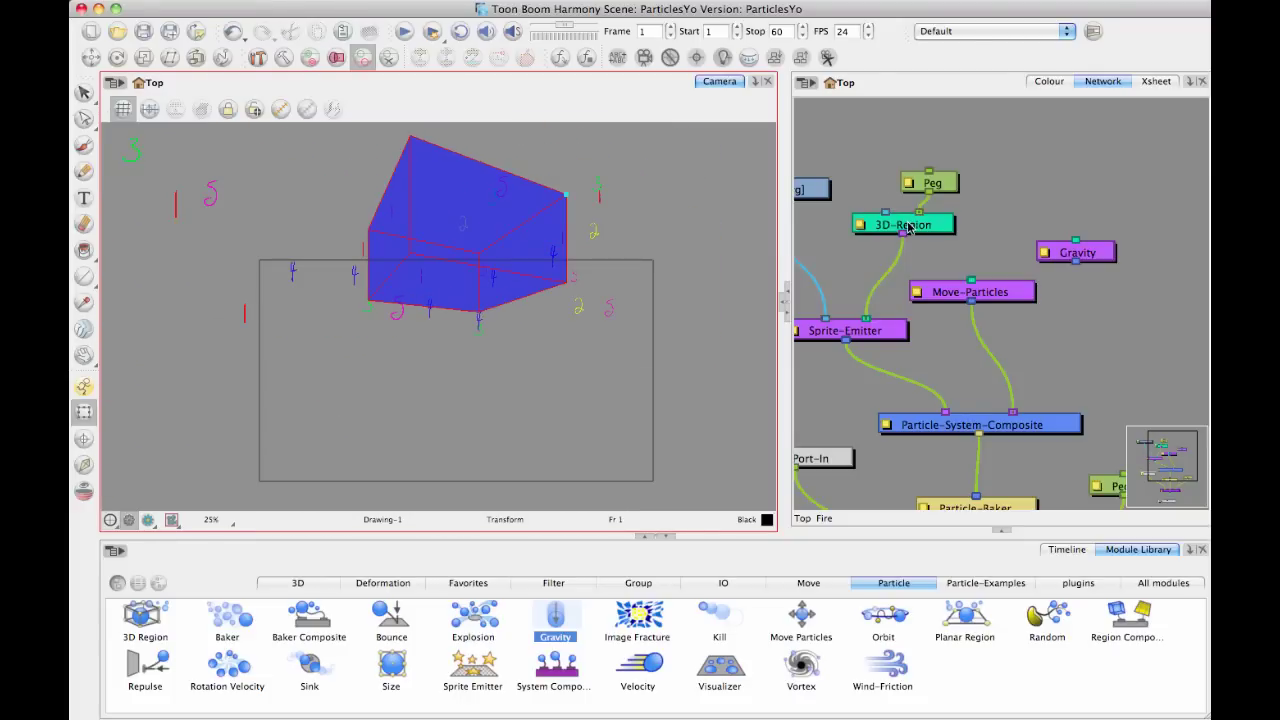
drag(873, 180, 926, 196)
click(983, 198)
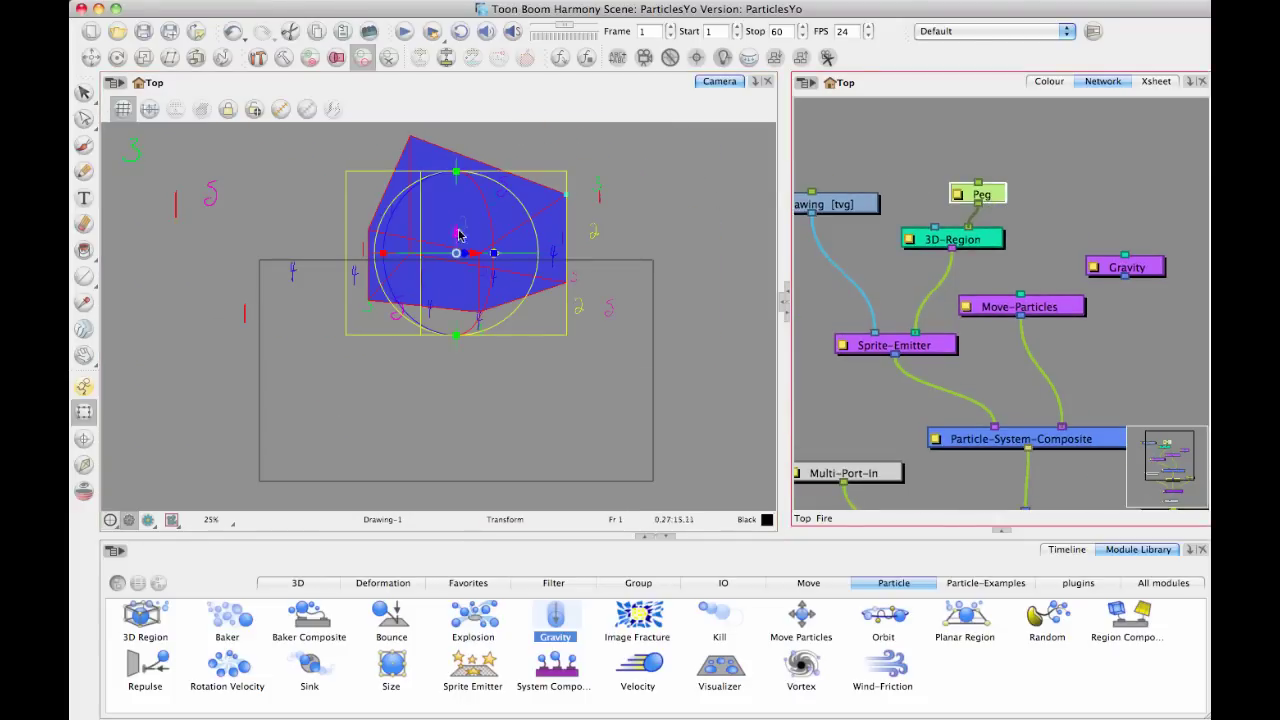
mouse_move(458, 231)
mouse_down()
mouse_move(459, 210)
mouse_move(512, 248)
mouse_move(547, 244)
mouse_move(550, 227)
mouse_up()
key(super+z)
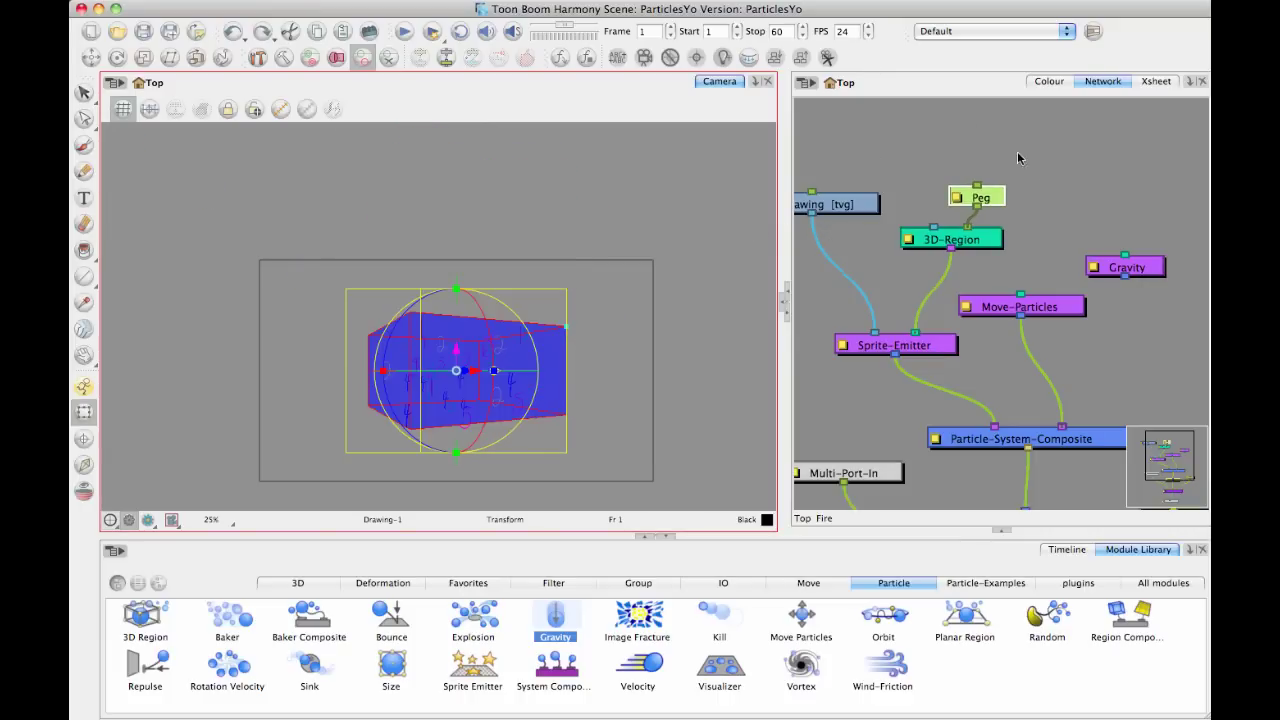
- Show the 3D-Region's control box in the camera view and try resizing it from its corner handle
click(980, 242)
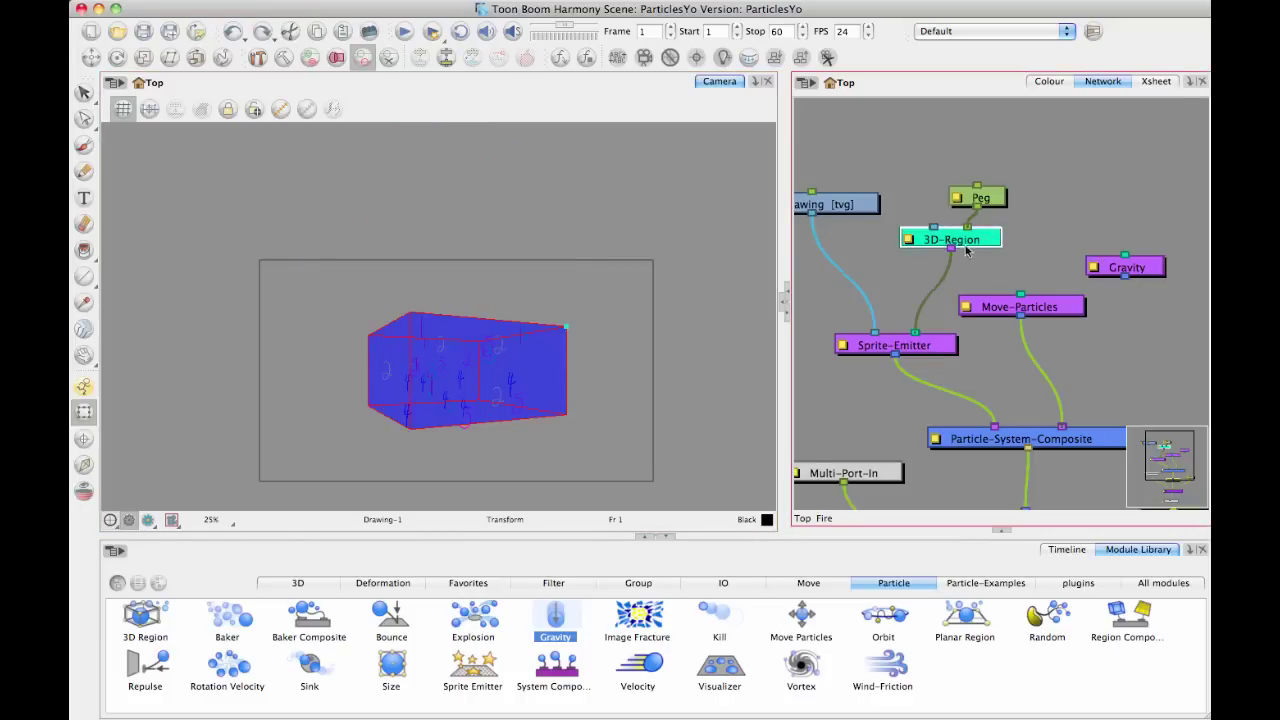
click(283, 106)
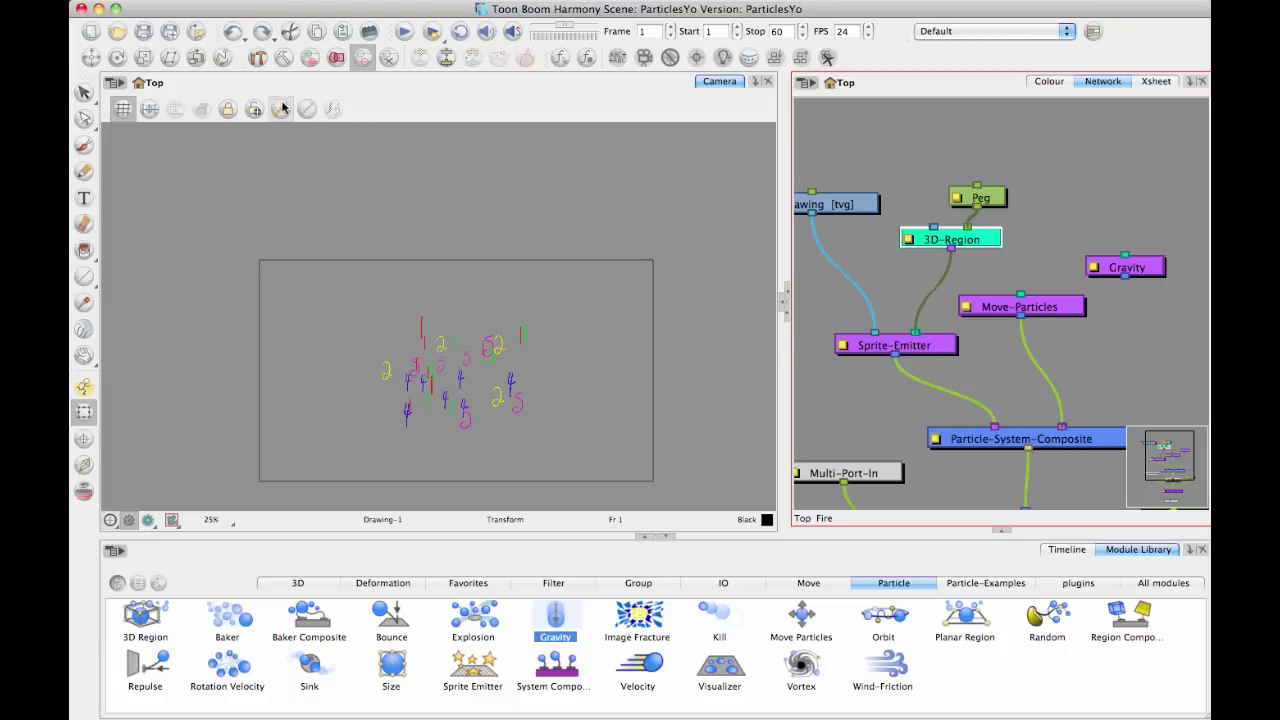
click(283, 106)
click(576, 335)
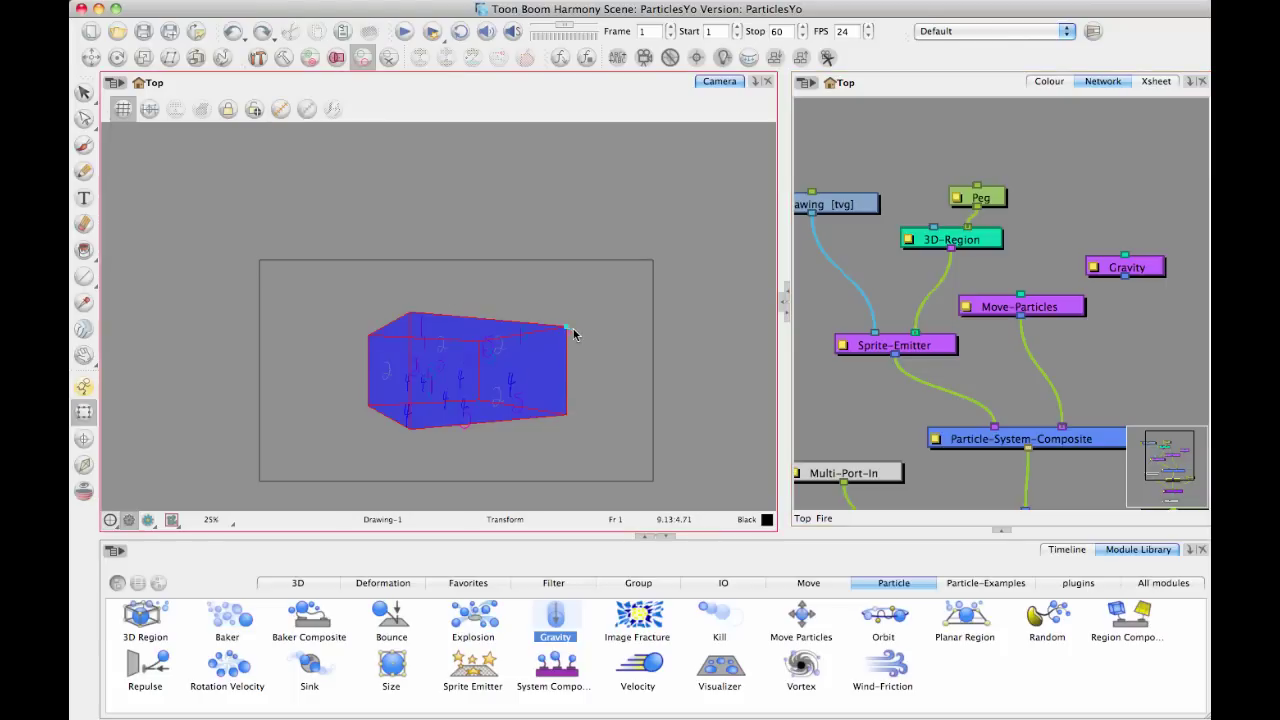
drag(565, 328, 637, 337)
- Move the 3D-Region's peg straight up above the camera frame and hide the on-screen controls
click(982, 199)
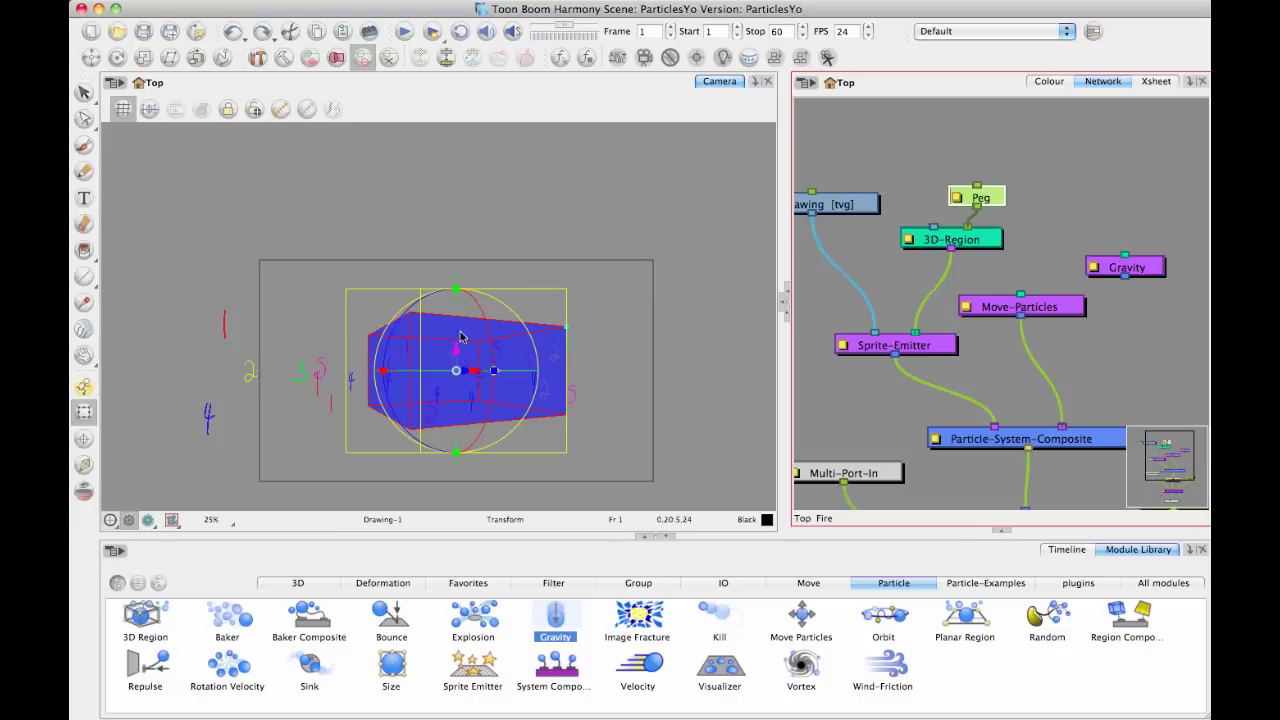
drag(457, 341, 457, 153)
click(307, 109)
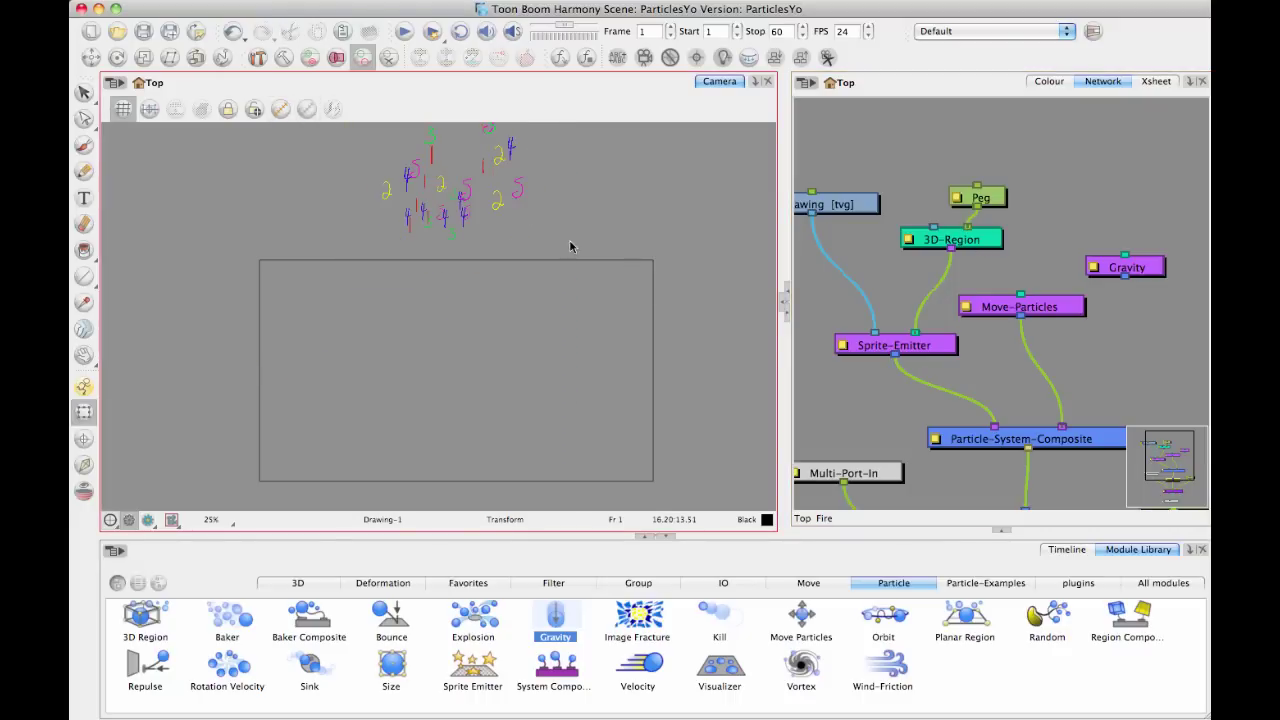
- Adjust the 3D-Region's peg above the camera frame and bring the timeline back into view
click(1002, 198)
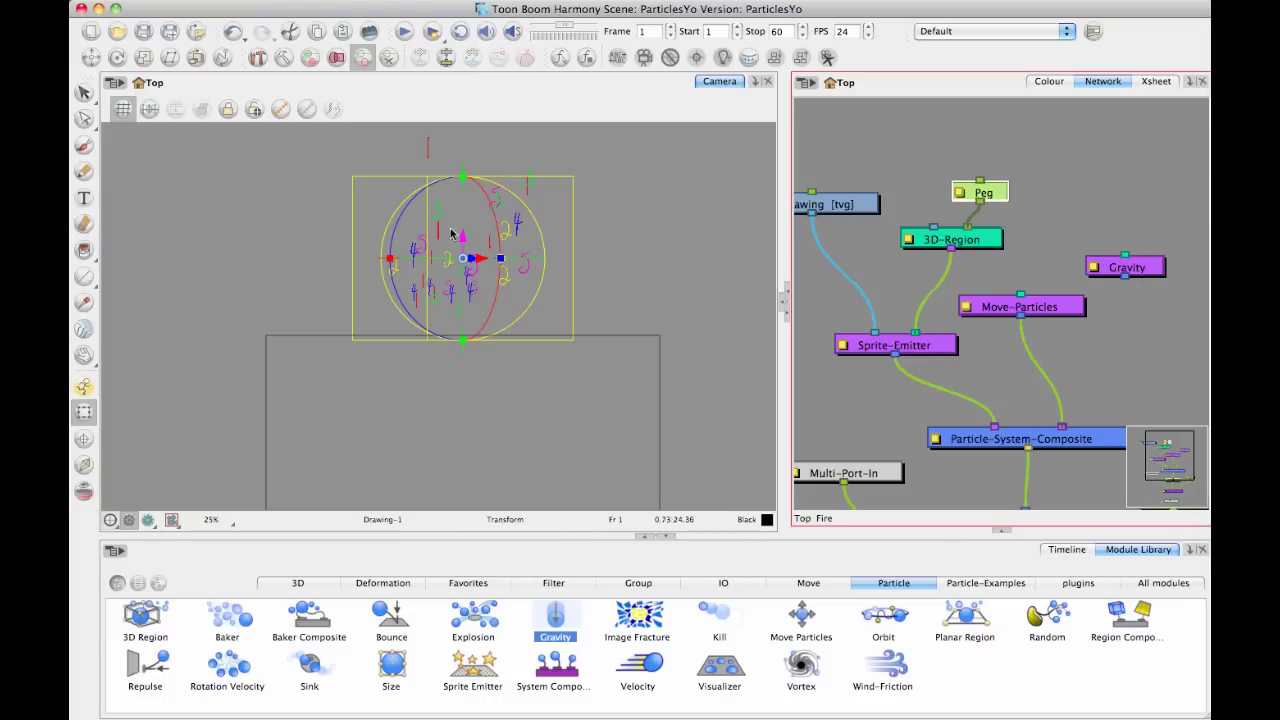
drag(371, 254, 386, 204)
click(885, 148)
scroll(577, 340, down, 1)
click(1059, 553)
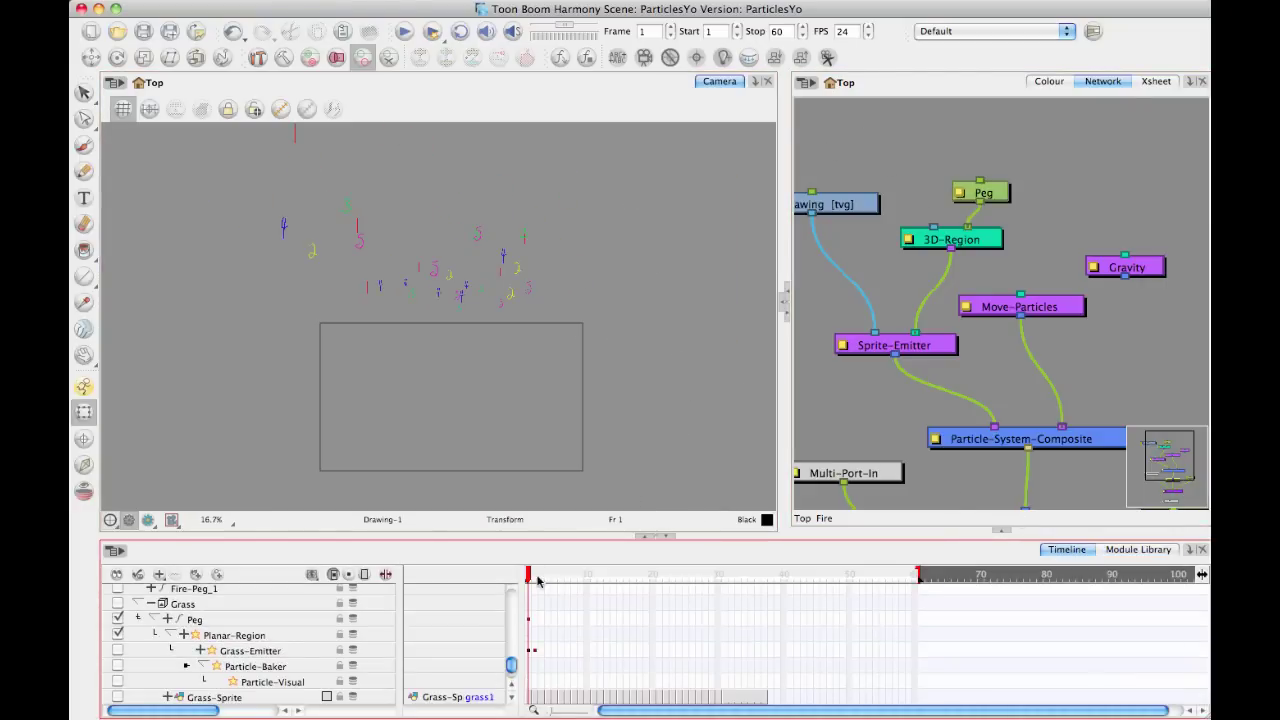
- Scrub the animation to frame 60 and connect the Gravity module to the Particle-System-Composite, tidying the Move-Particles and Gravity modules' placement
mouse_move(552, 592)
mouse_down()
mouse_move(740, 620)
mouse_move(1072, 635)
mouse_move(528, 600)
mouse_move(955, 615)
mouse_up()
drag(1053, 247, 993, 207)
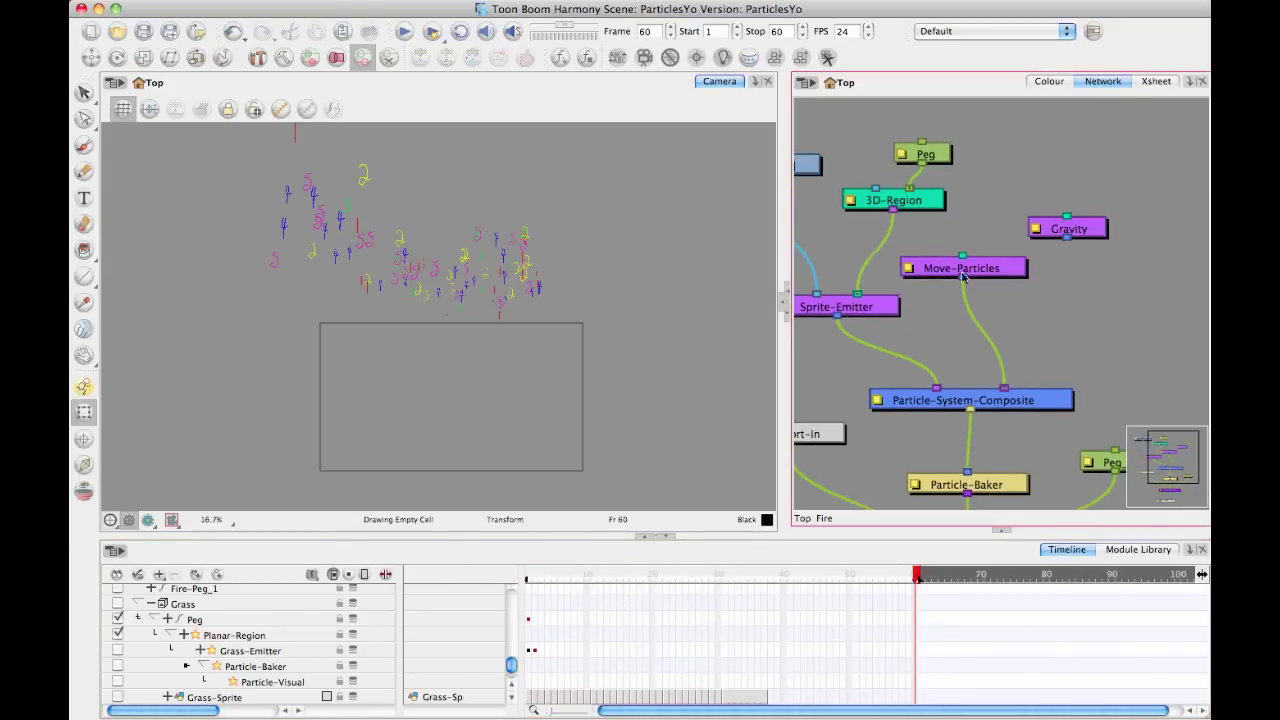
drag(1006, 271, 995, 276)
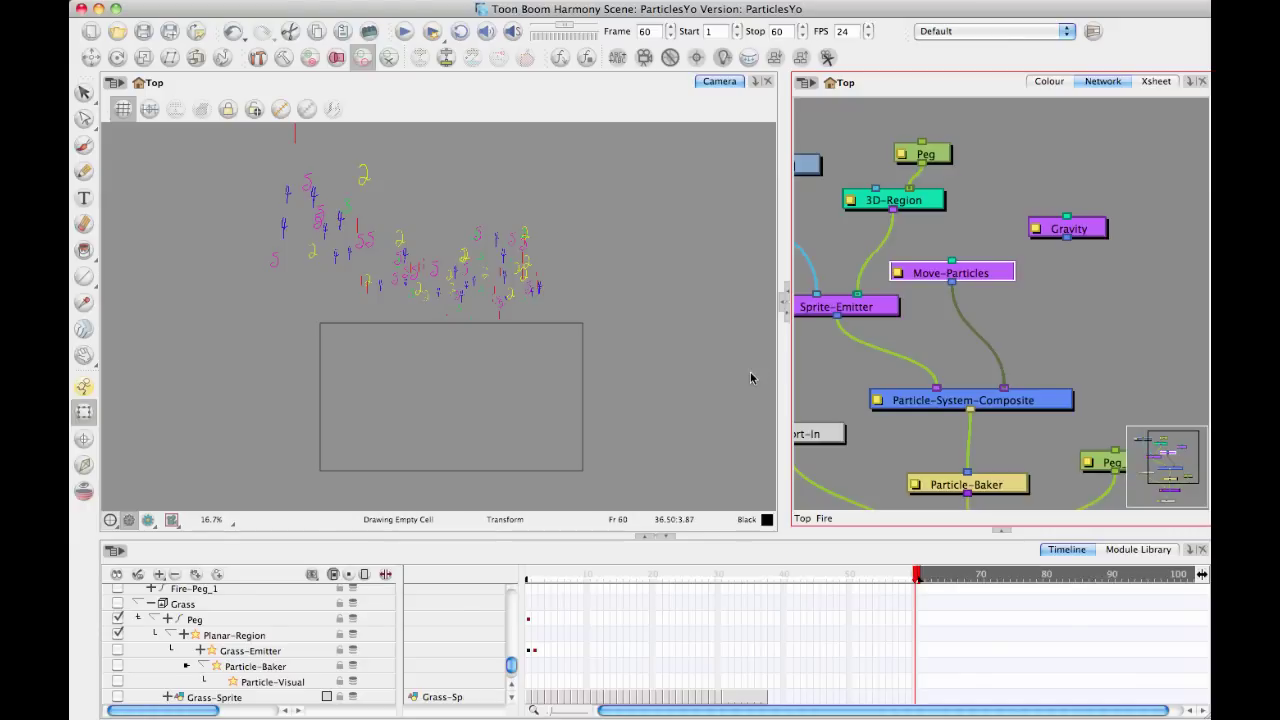
drag(1068, 238, 1022, 387)
drag(1064, 224, 1058, 212)
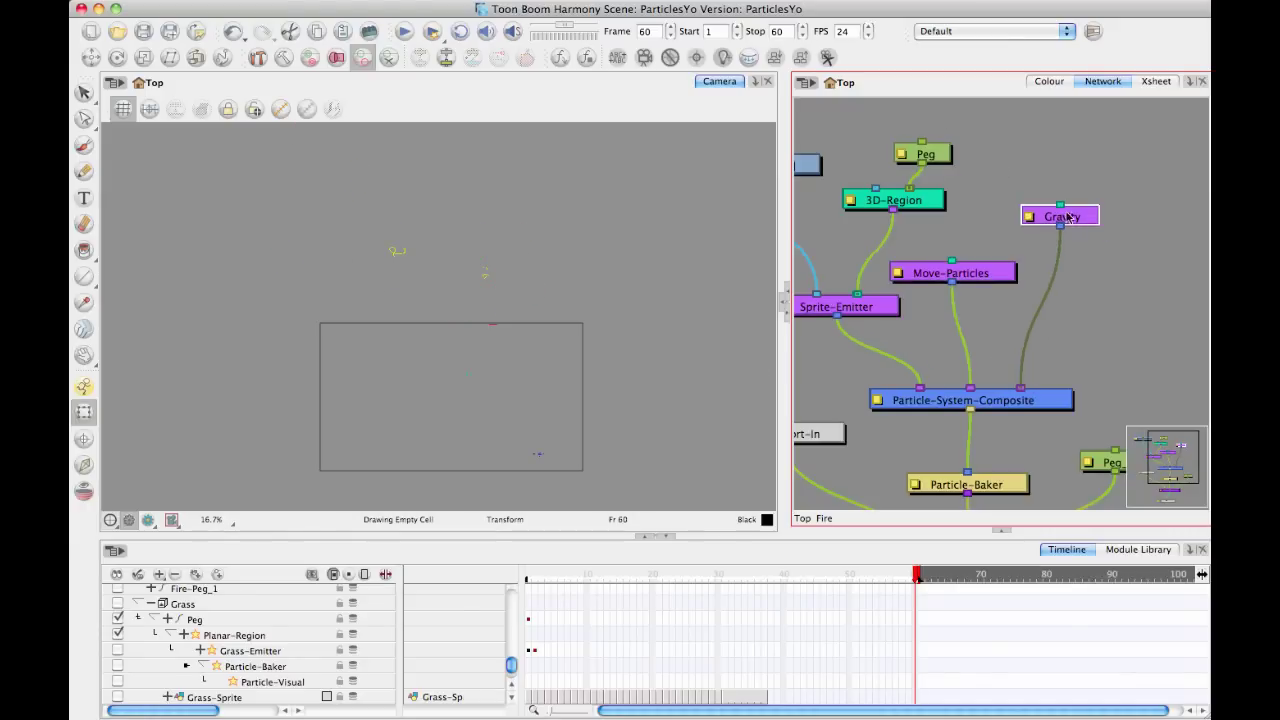
- Return to frame 1 and set the Gravity module's Y Direction to -0.3
click(1028, 217)
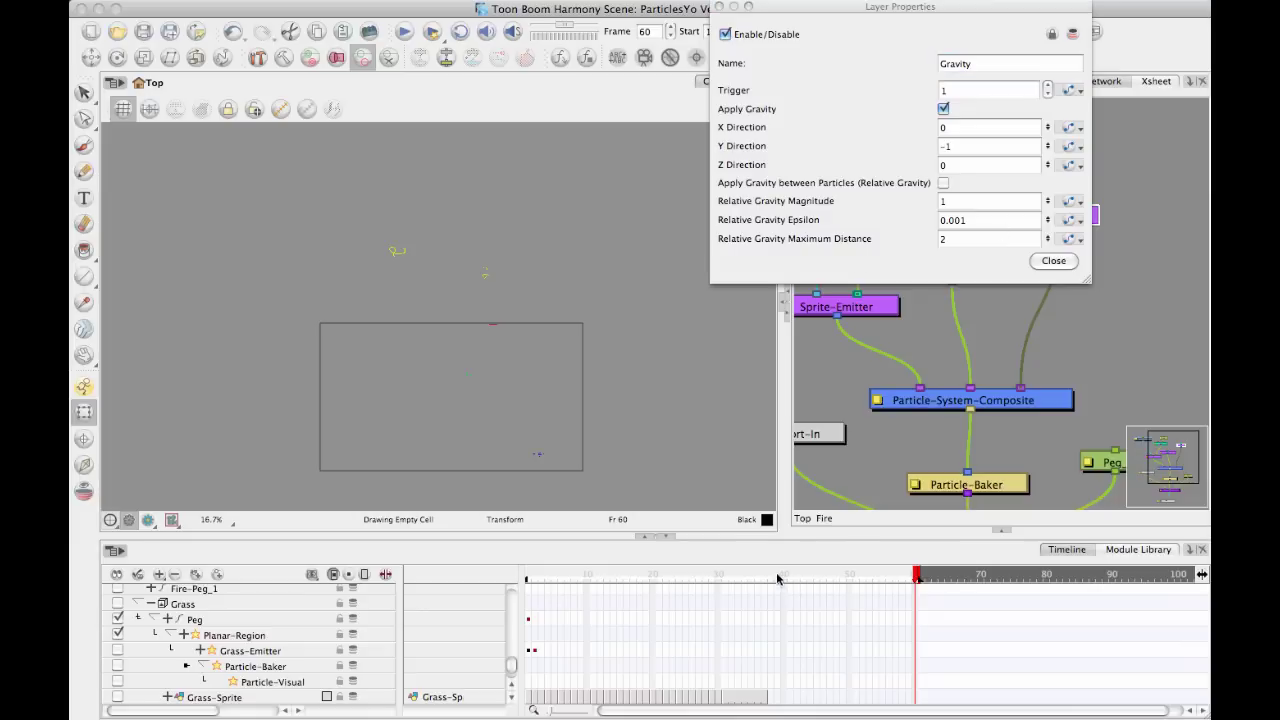
drag(757, 576, 509, 572)
click(969, 146)
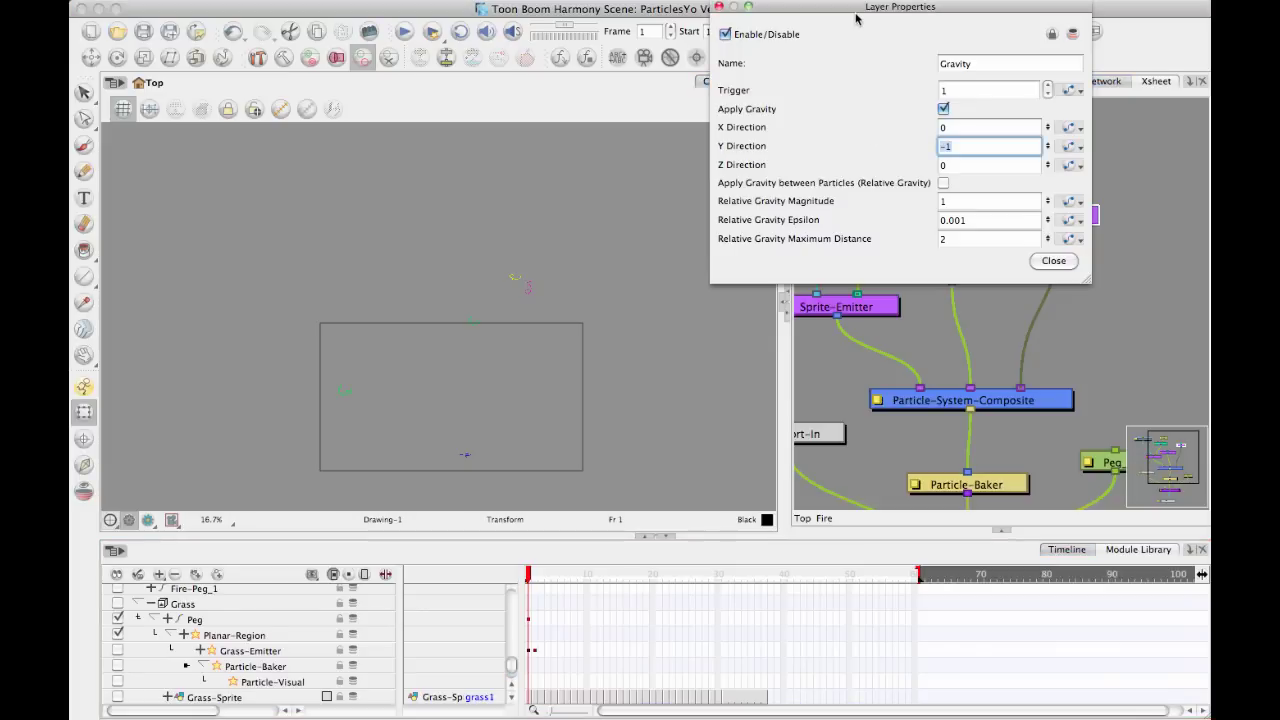
text(-0.3)
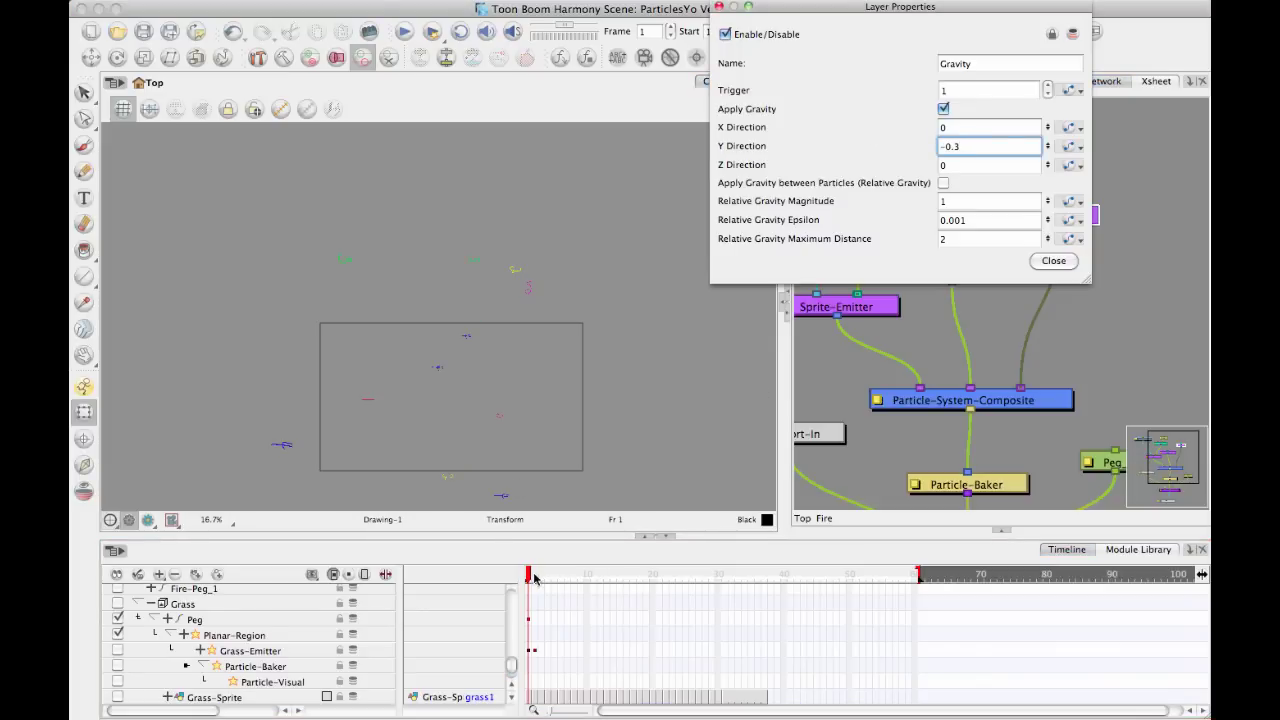
- Play back the falling particles, toggle Apply Gravity off and on again, and close the Gravity properties at frame 1
mouse_move(533, 575)
mouse_down()
mouse_move(698, 588)
mouse_move(528, 586)
mouse_up()
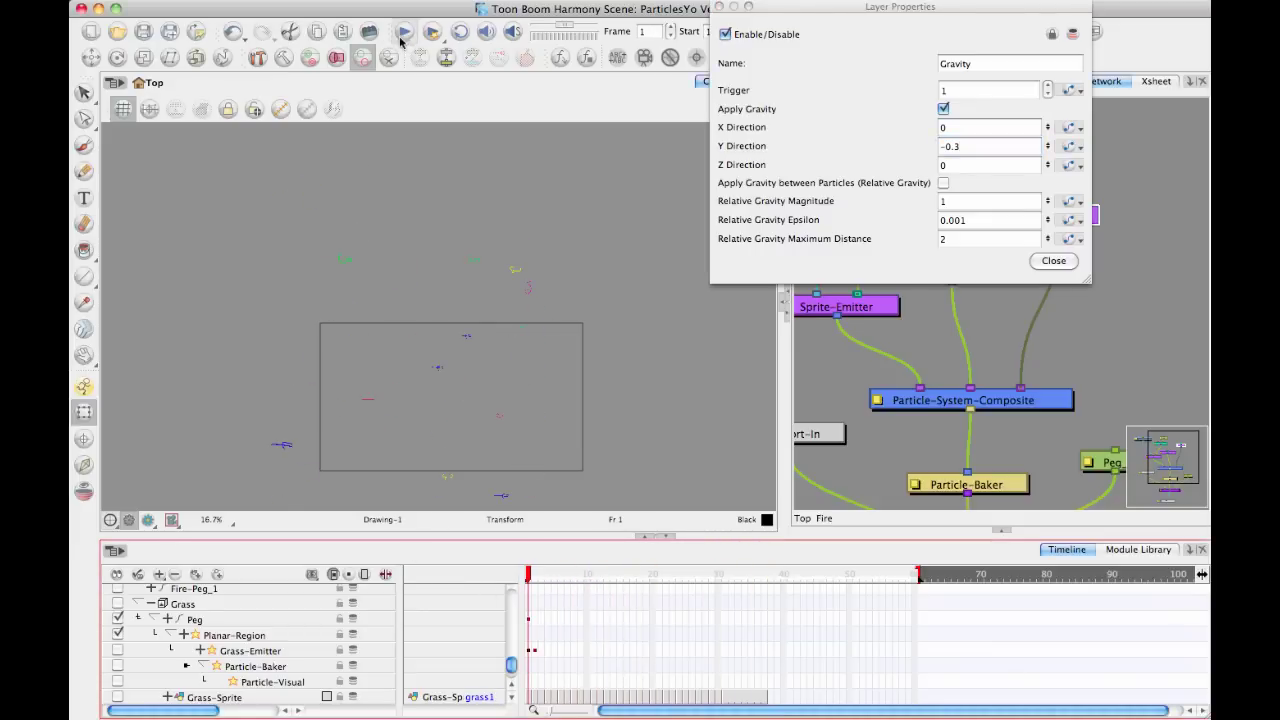
click(404, 33)
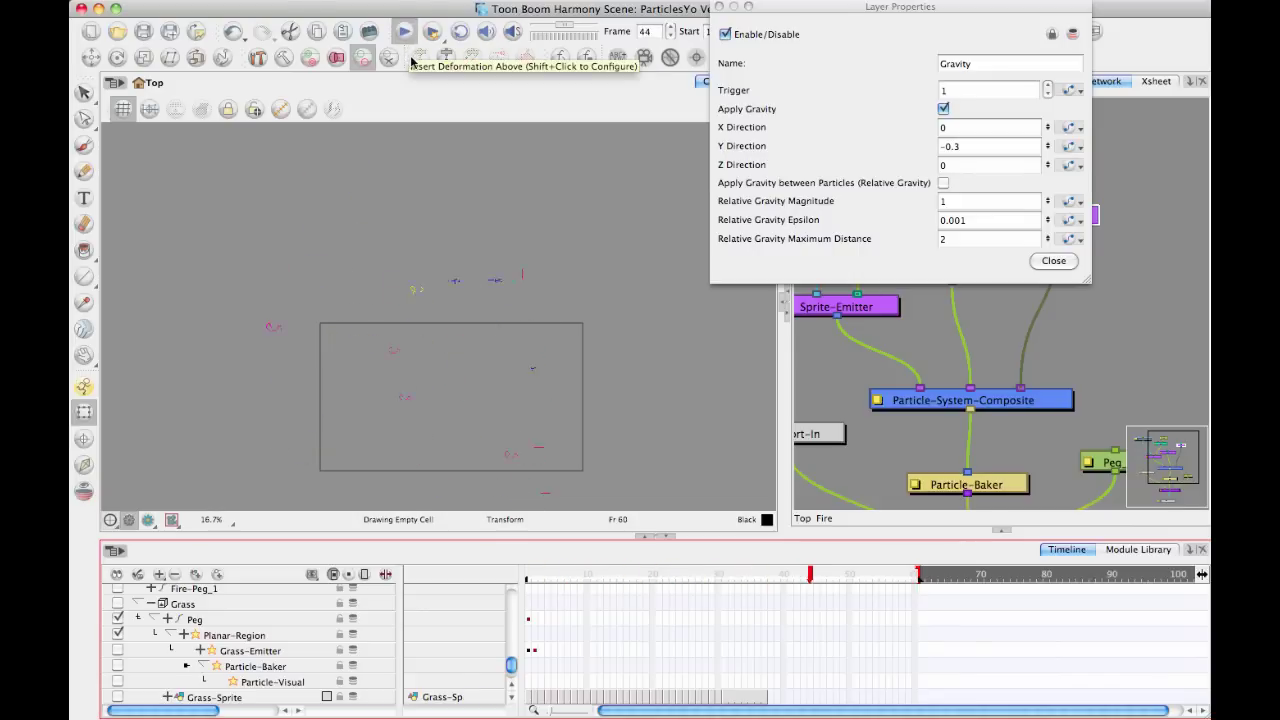
click(944, 110)
click(944, 110)
drag(625, 578, 488, 521)
click(719, 6)
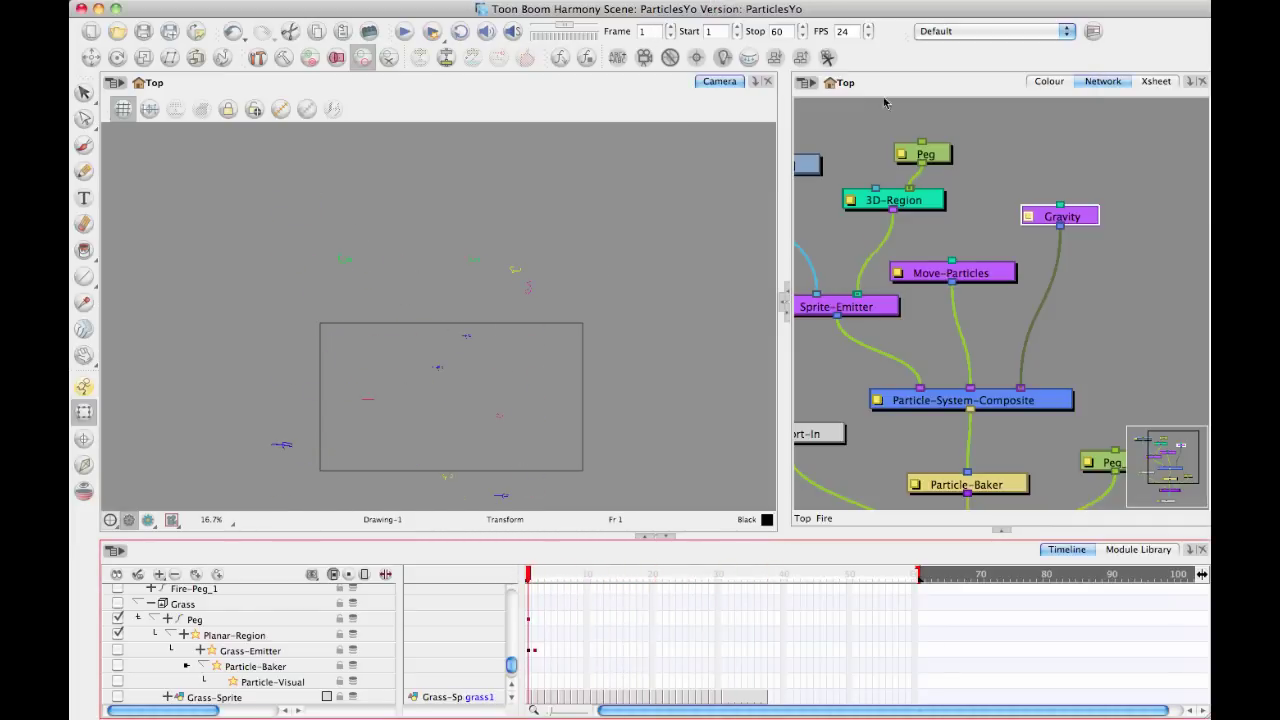
- Set the Sprite-Emitter's Axis to Align to Negative Y after trying Positive Y, and close its properties
scroll(1048, 209, left, 2)
click(1003, 181)
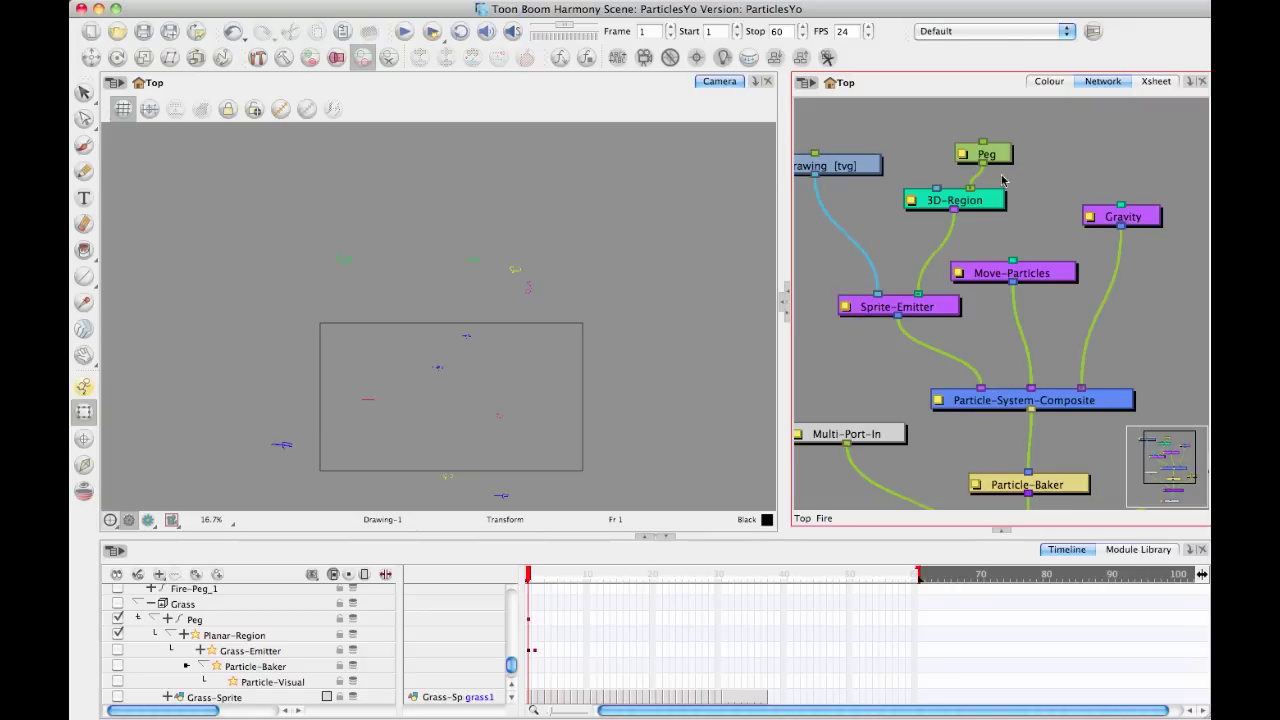
click(845, 310)
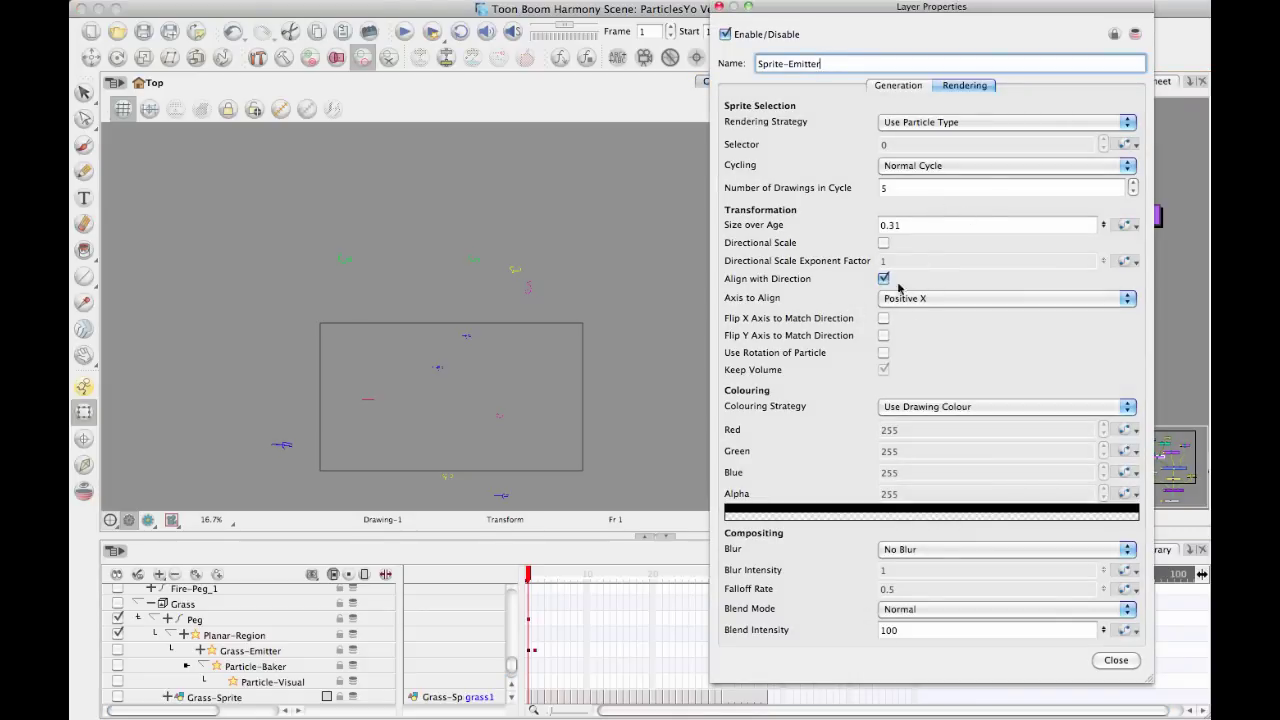
click(905, 298)
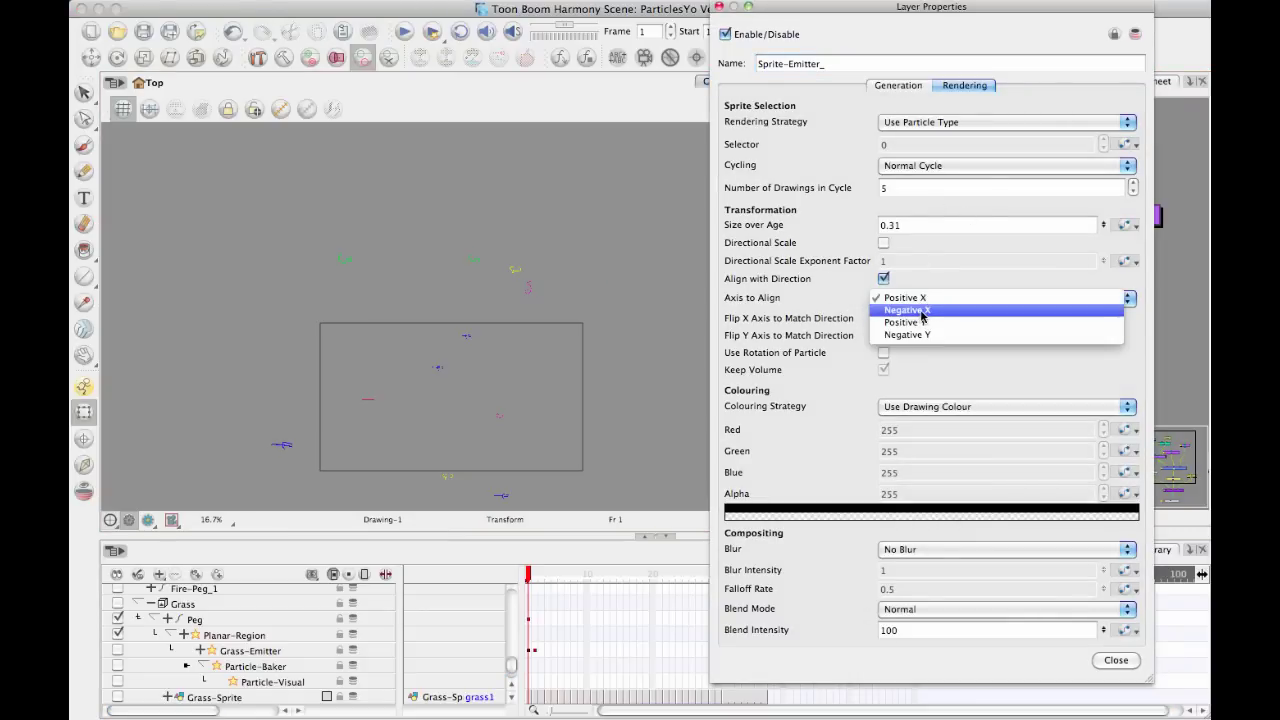
click(925, 323)
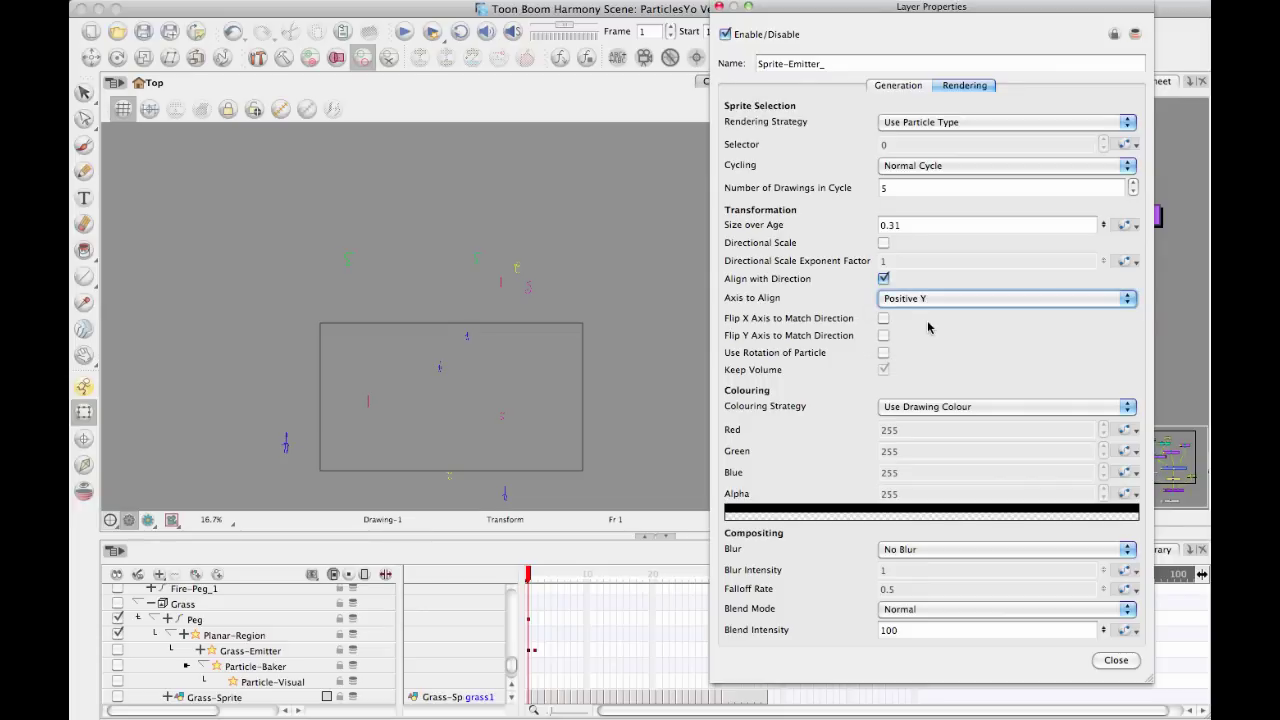
click(928, 299)
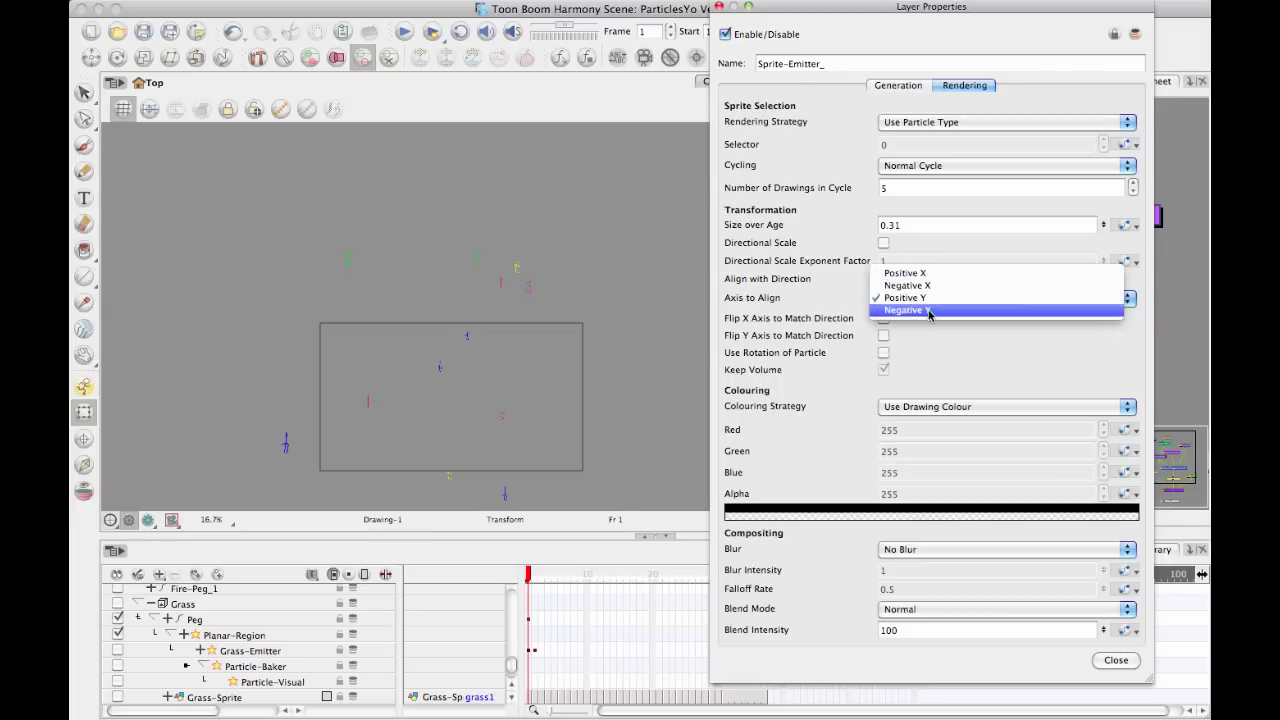
click(928, 315)
drag(530, 580, 515, 399)
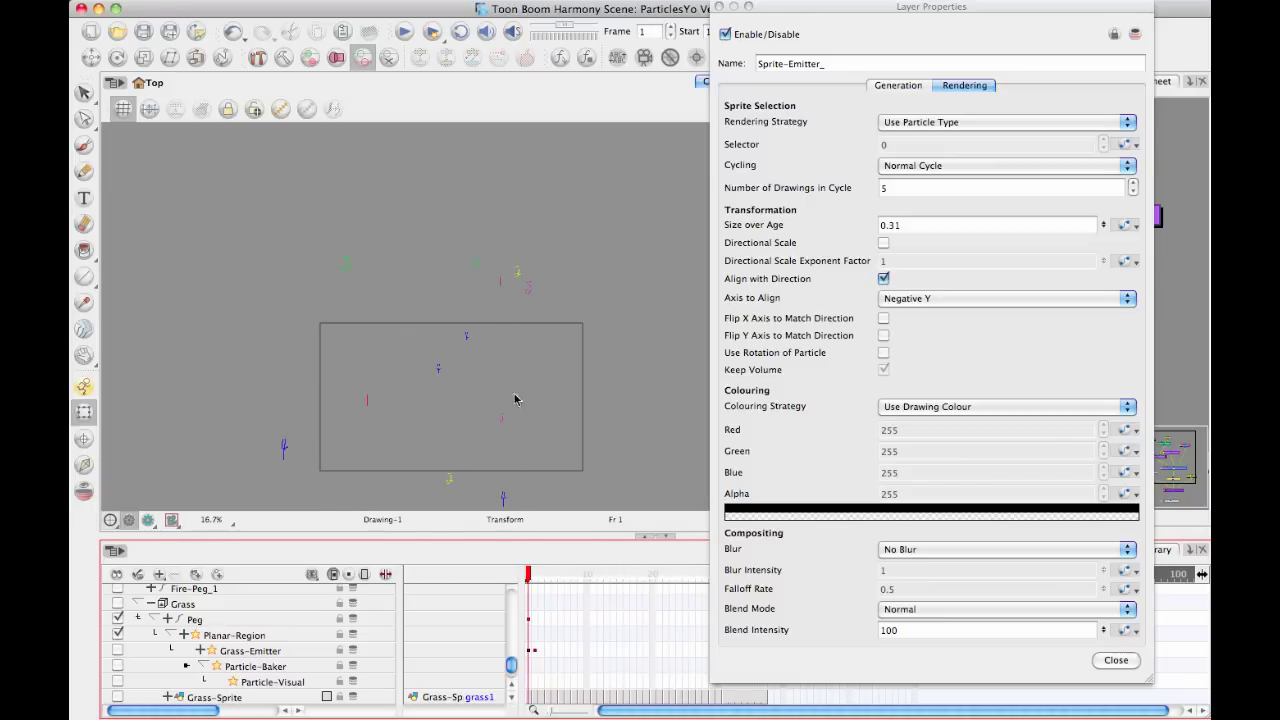
click(715, 6)
- Shift the Sprite-Emitter, Move-Particles and Gravity modules slightly to tidy the network
drag(928, 310, 905, 300)
drag(1045, 275, 1041, 264)
drag(1128, 219, 1120, 222)
- Examine at frames 17 and 34 how far the particles fall below the camera frame
drag(537, 577, 632, 575)
scroll(600, 365, down, 5)
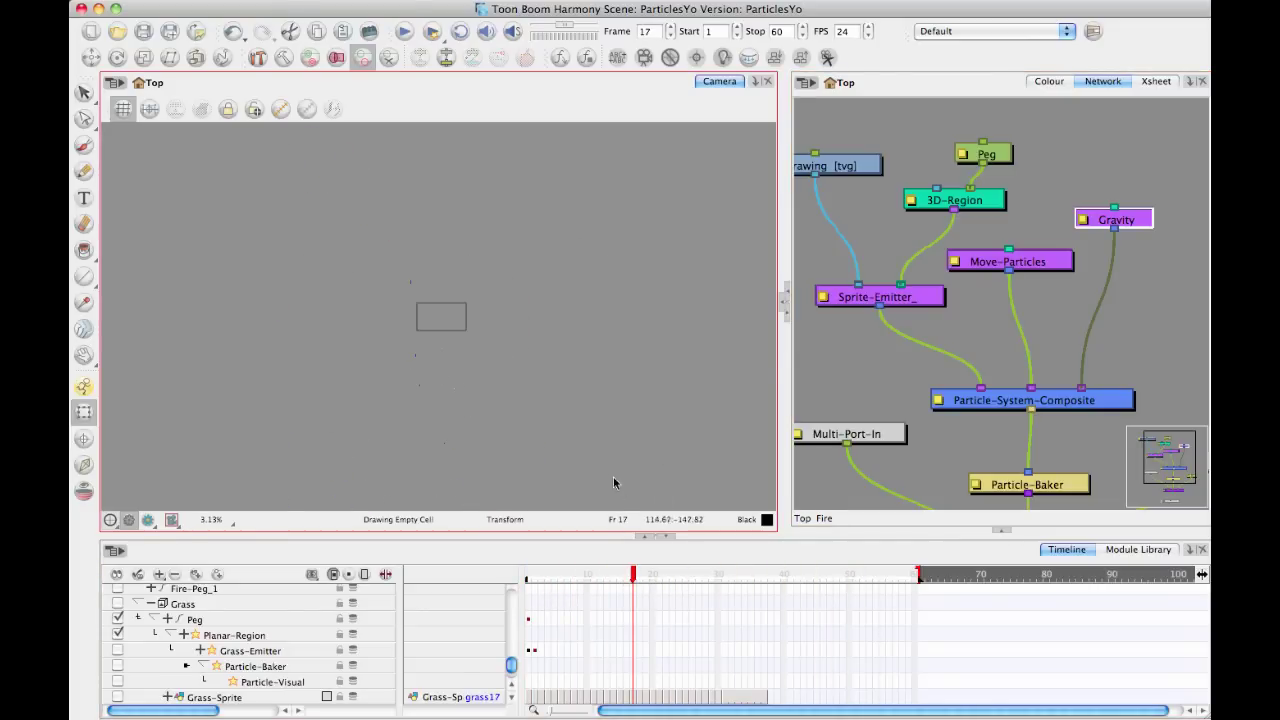
key(1)
drag(535, 399, 560, 280)
key(2)
key(2)
key(2)
key(2)
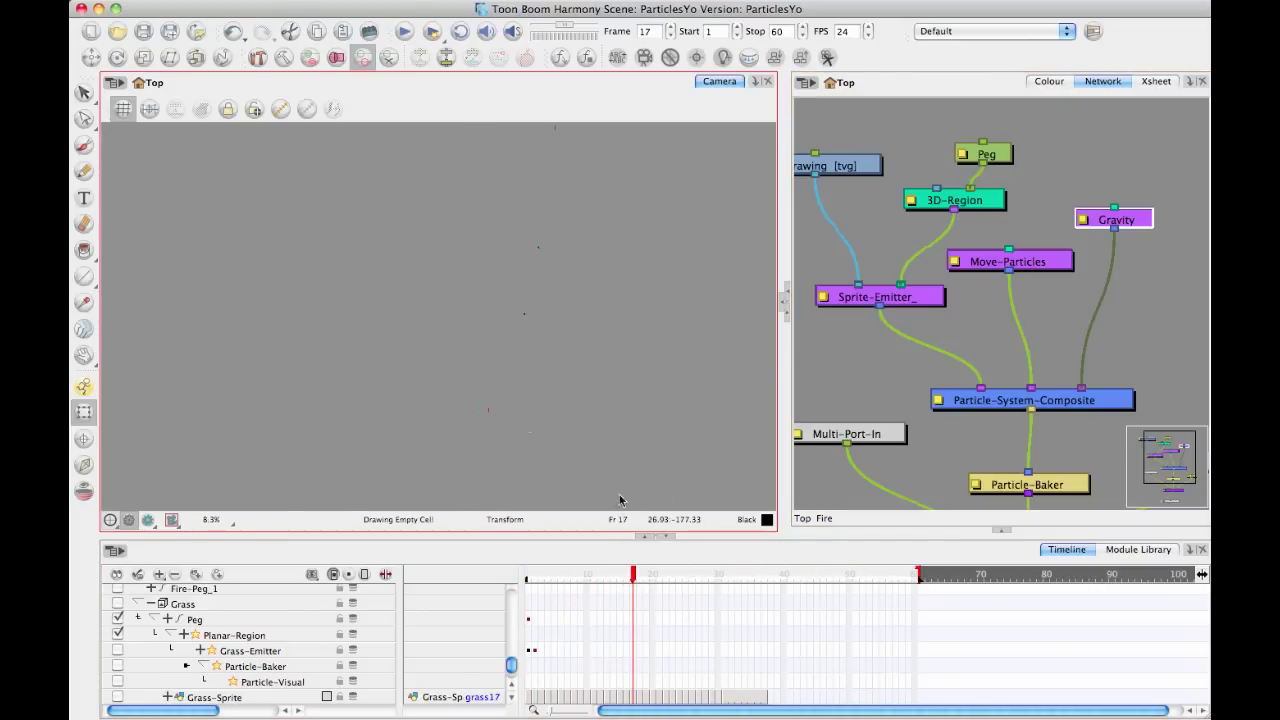
drag(633, 575, 748, 600)
drag(649, 260, 651, 346)
key(1)
key(1)
drag(594, 259, 602, 404)
drag(583, 280, 606, 377)
key(2)
key(2)
drag(596, 329, 551, 466)
key(2)
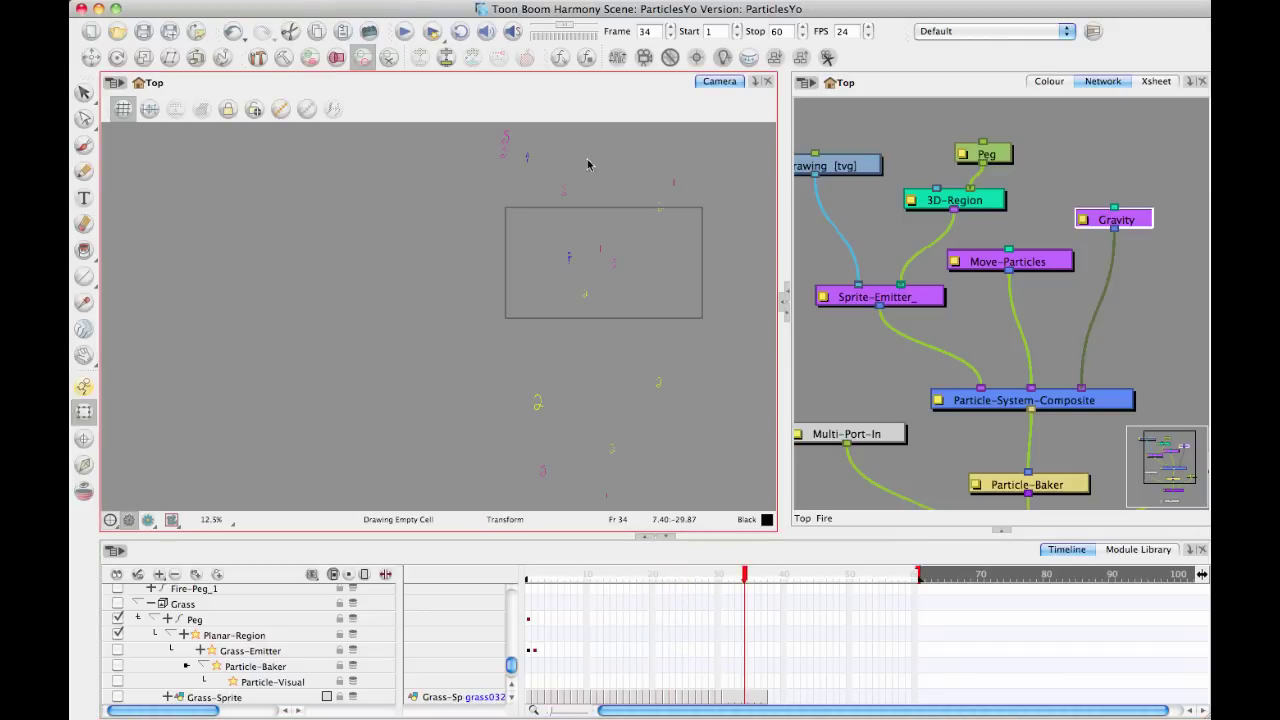
drag(642, 299, 526, 289)
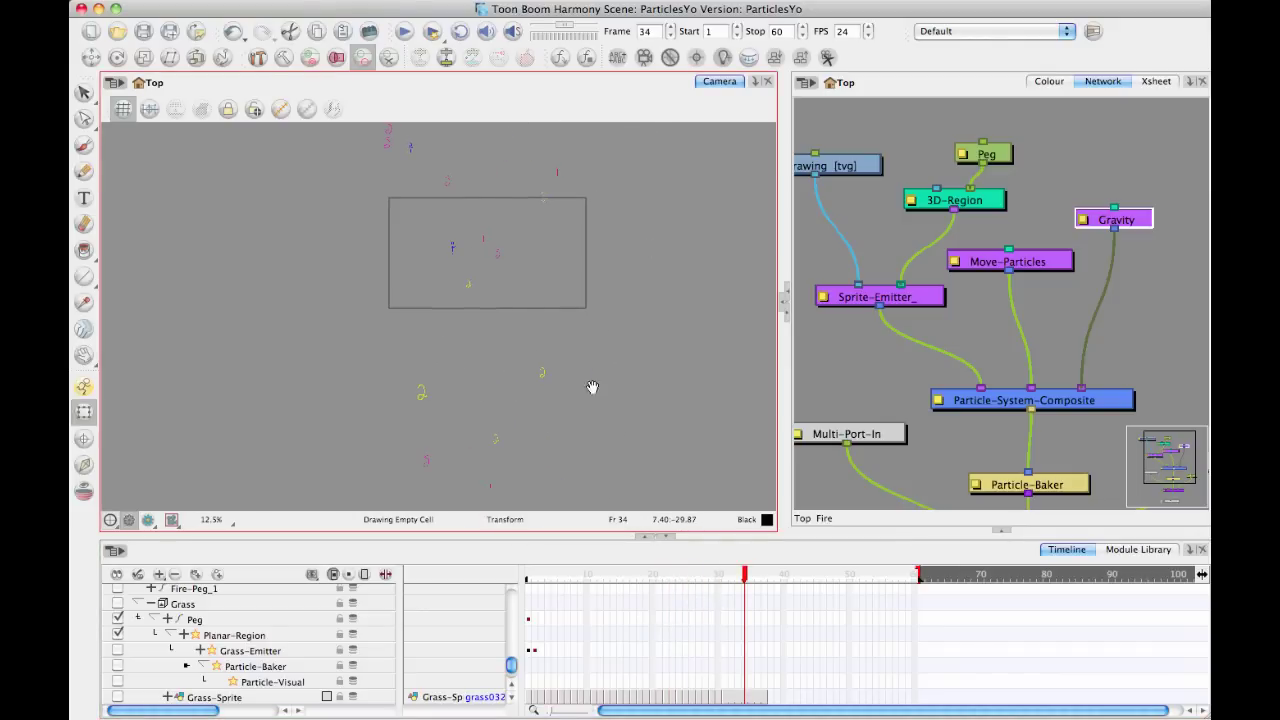
drag(603, 389, 594, 302)
key(1)
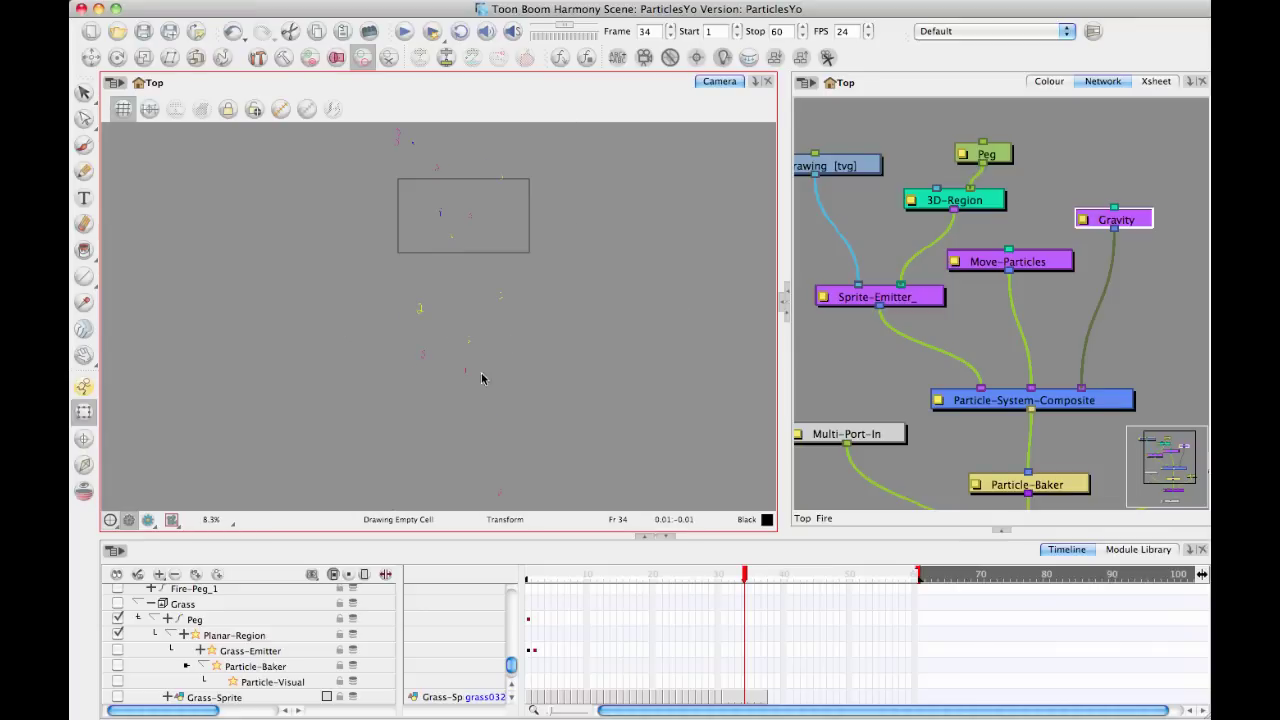
- Add a Sink particle module connected to the Particle-System-Composite, place it beside Gravity and open its properties
drag(1150, 302, 950, 304)
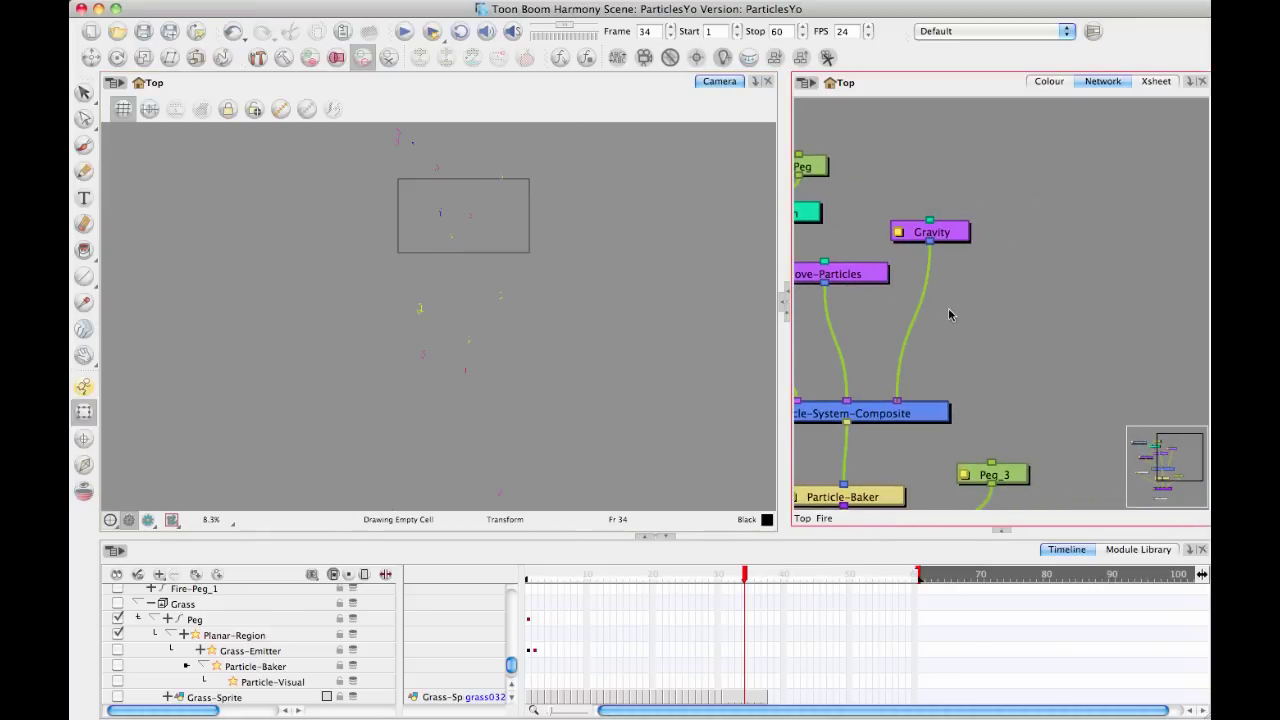
click(1138, 550)
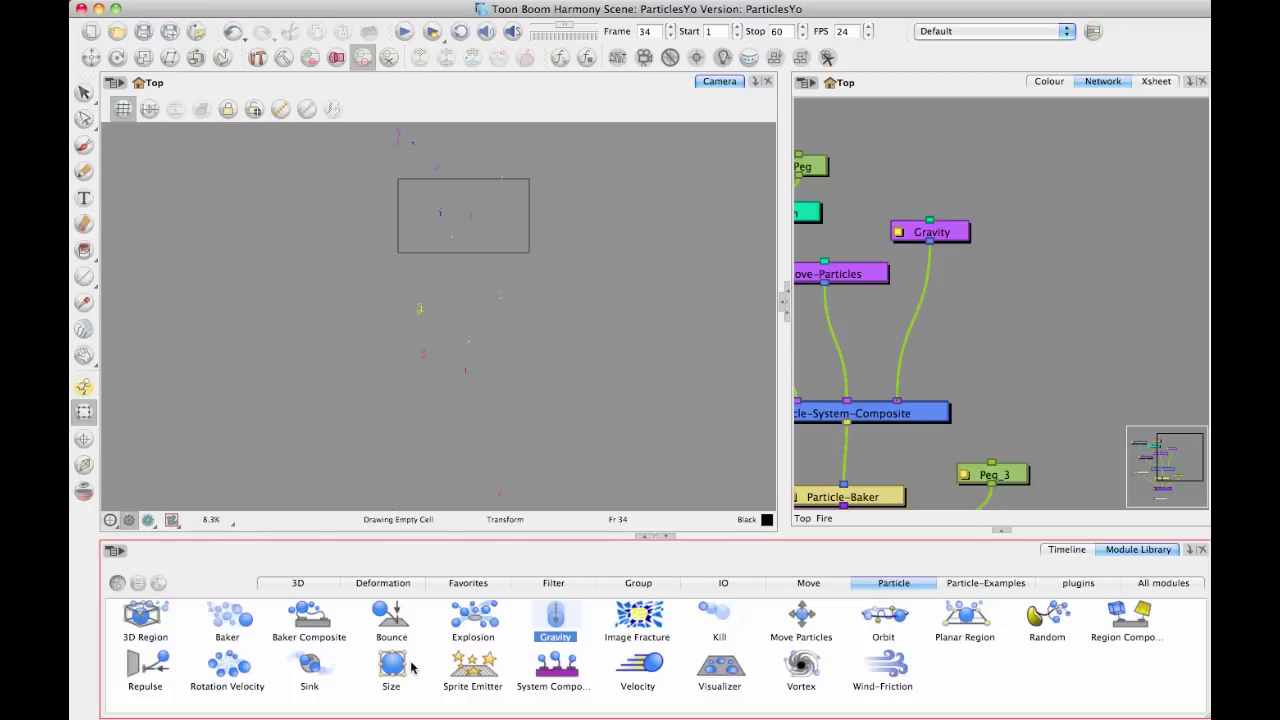
drag(314, 675, 940, 397)
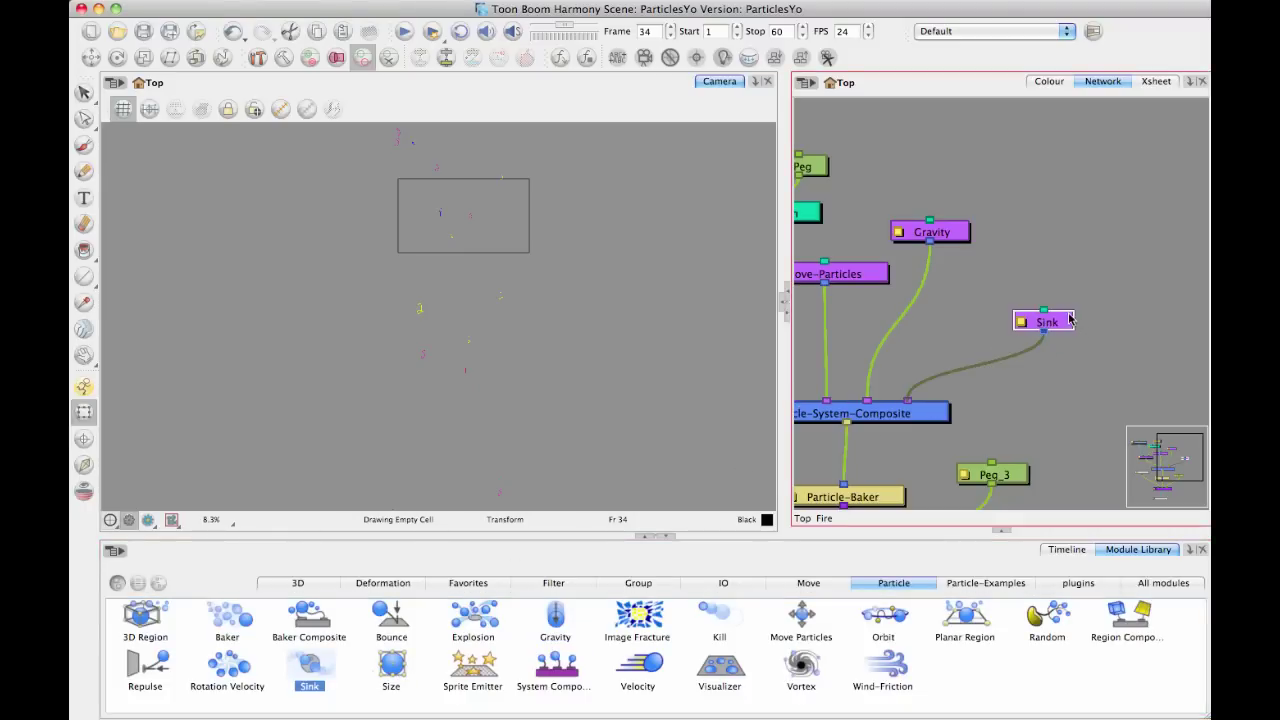
drag(1057, 320, 1085, 272)
double_click(1052, 271)
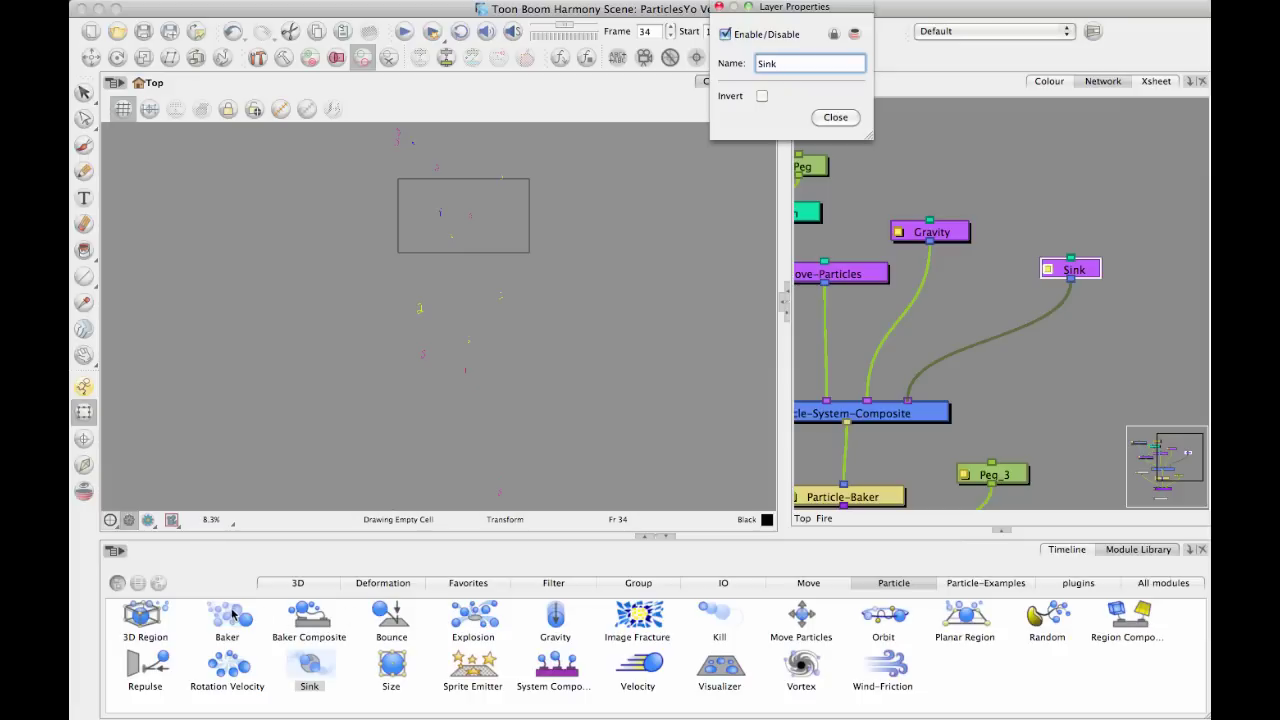
- Add a second 3D Region module above the Sink and connect it to the Sink's input
drag(152, 614, 1072, 261)
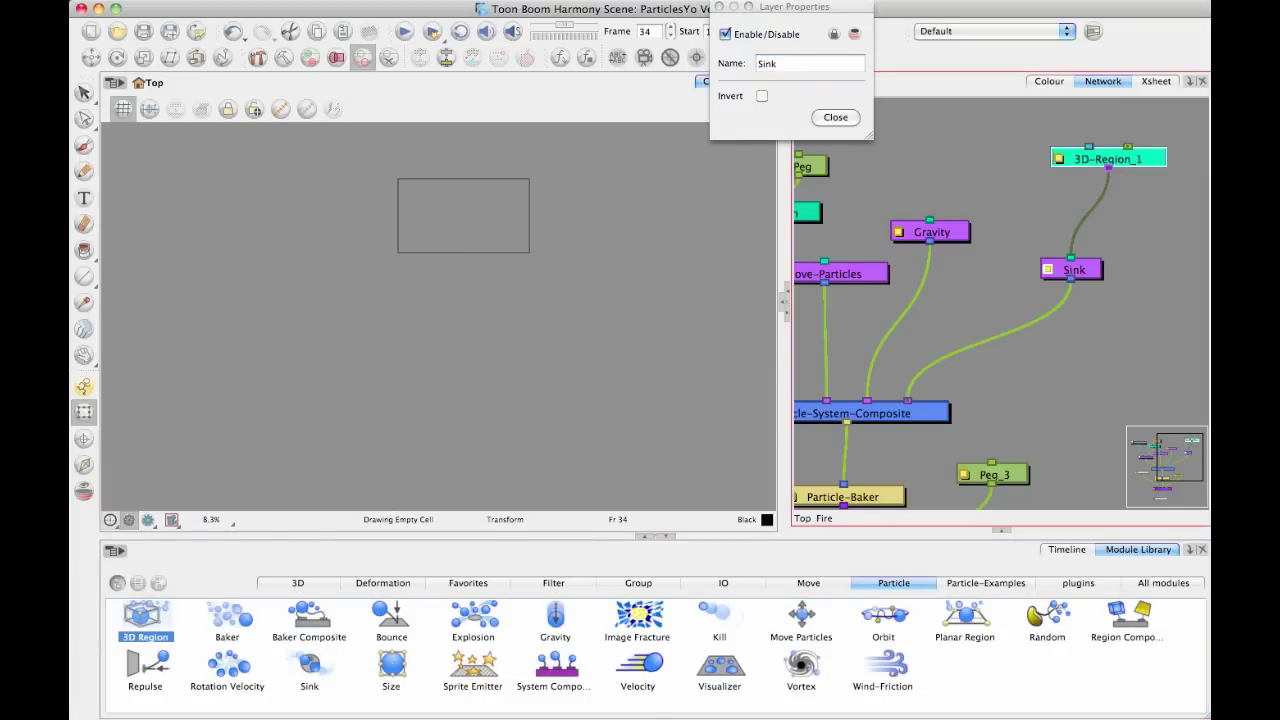
drag(1013, 146, 1011, 160)
key(1)
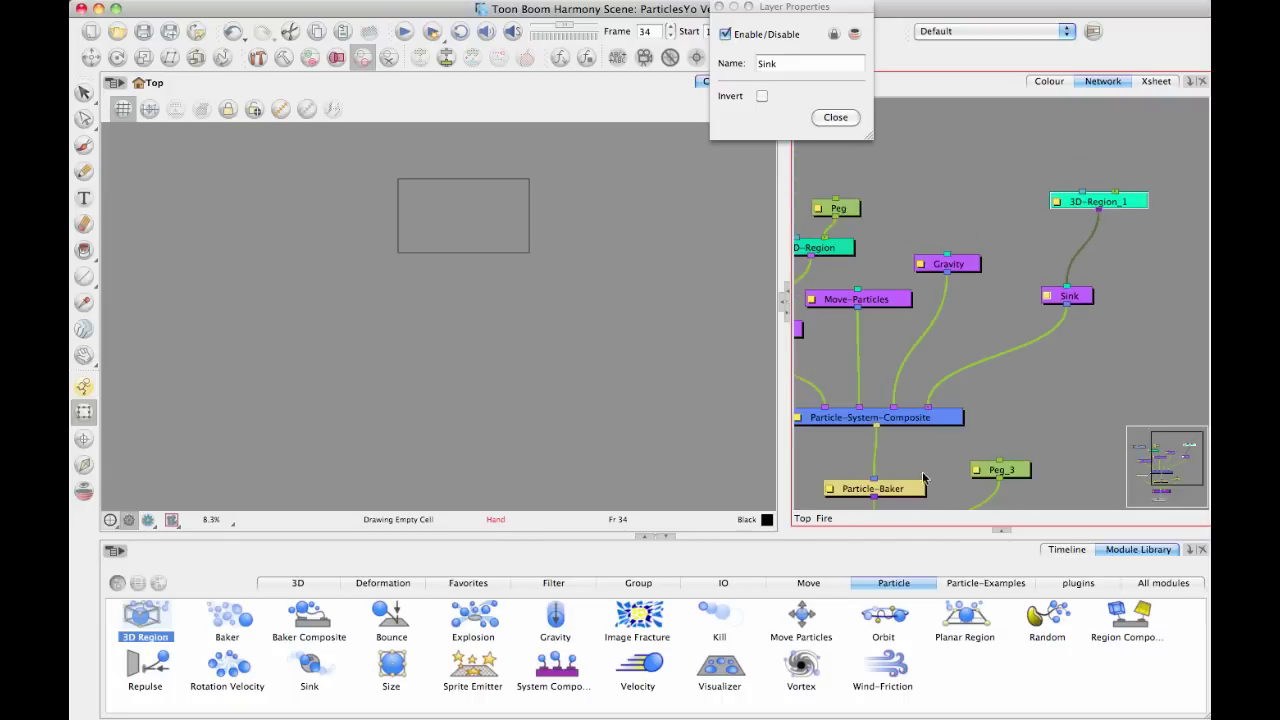
- Set the Sink's 3D Region shape type to Box and close its properties
click(1056, 203)
click(795, 115)
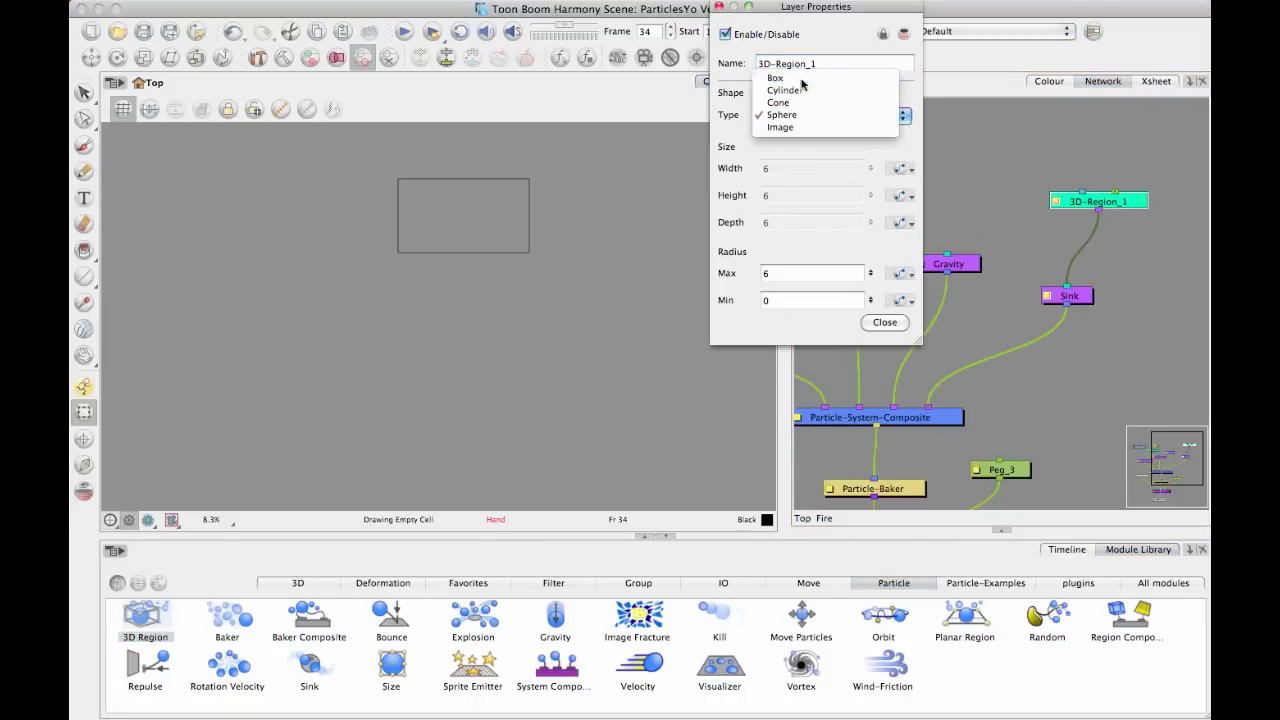
click(808, 80)
click(967, 286)
- Show the Sink region's control box in the camera view and close the Sink properties
drag(1118, 204, 1116, 203)
click(282, 110)
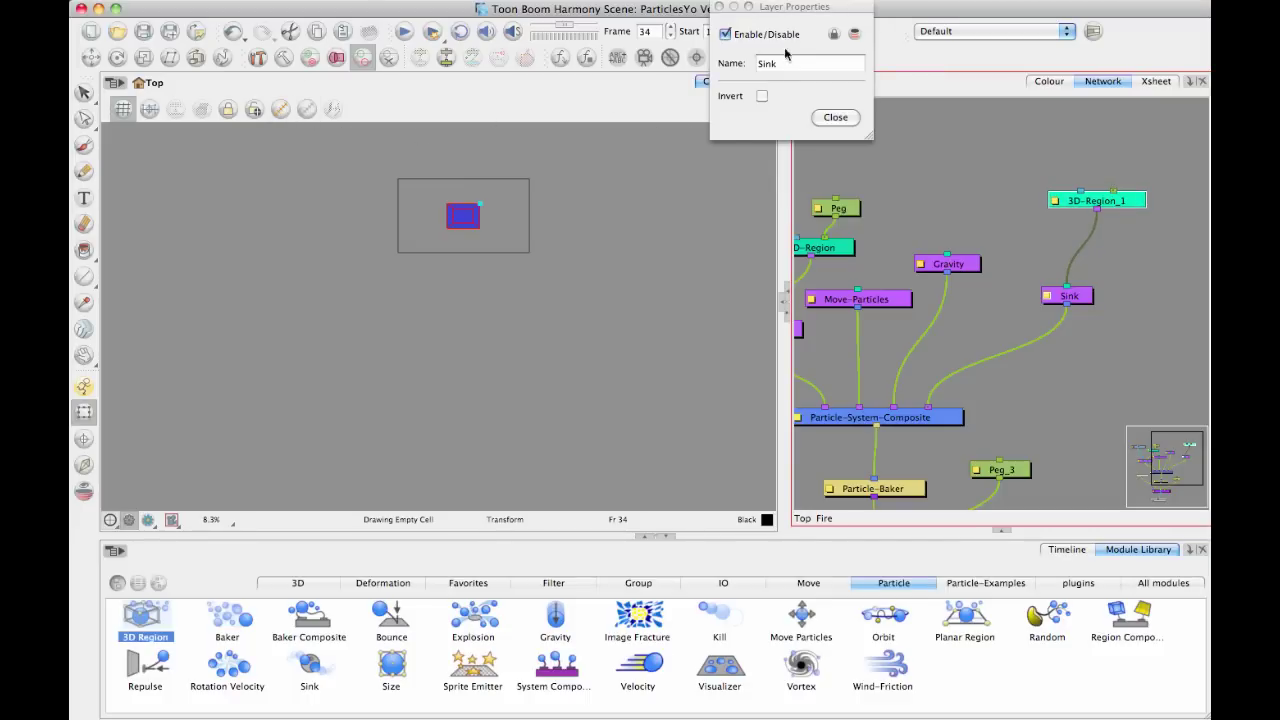
click(830, 121)
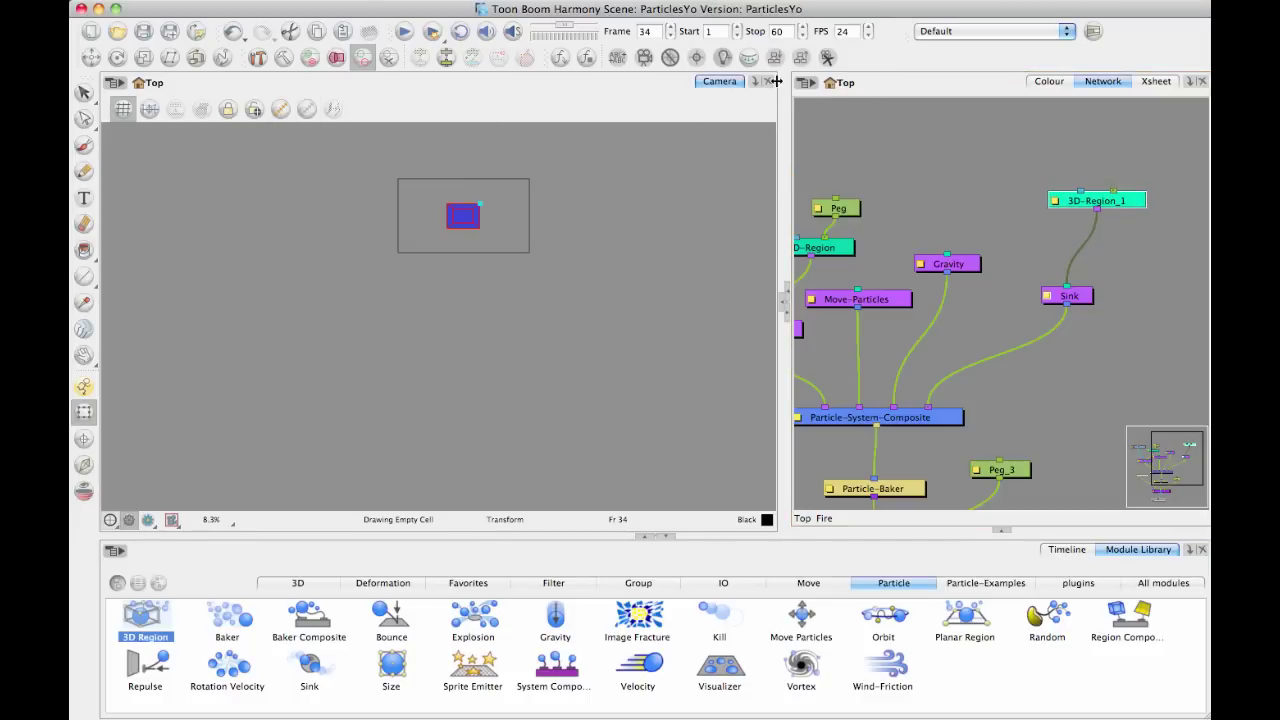
- Reveal the perspective view and enlarge the Sink's box region from its corner handle until it extends beyond the camera frame
click(783, 303)
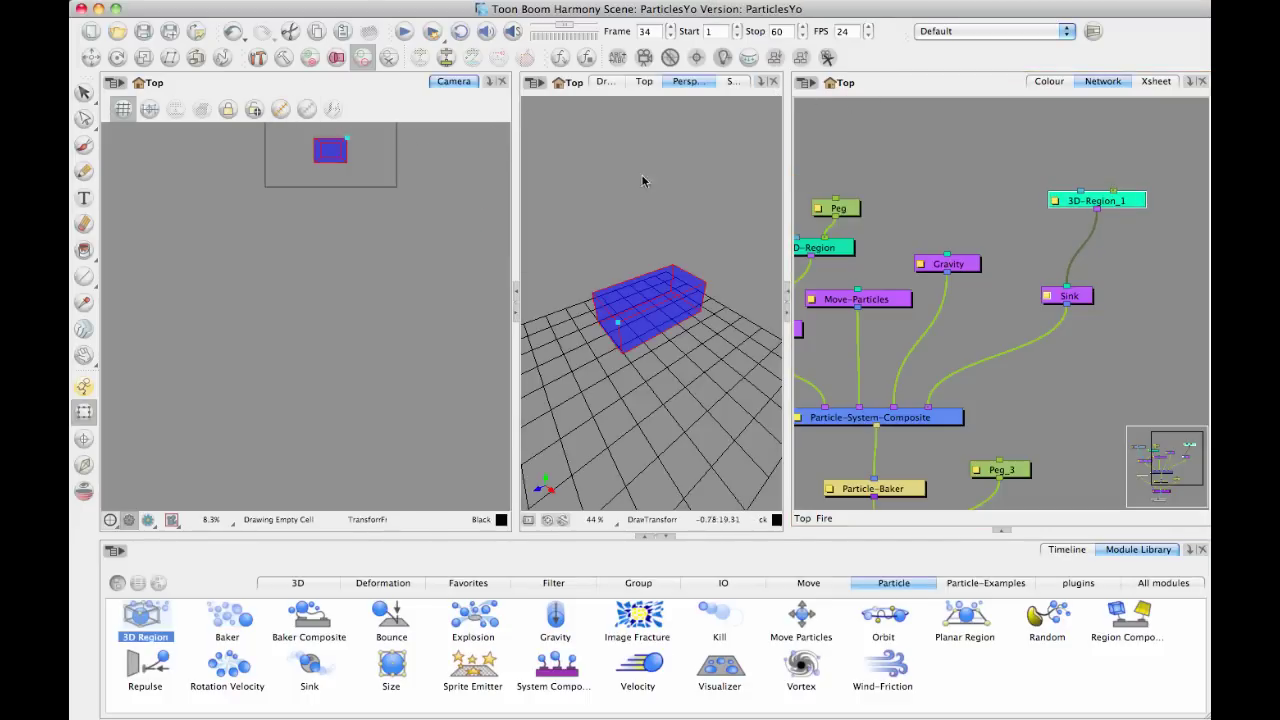
drag(618, 324, 685, 332)
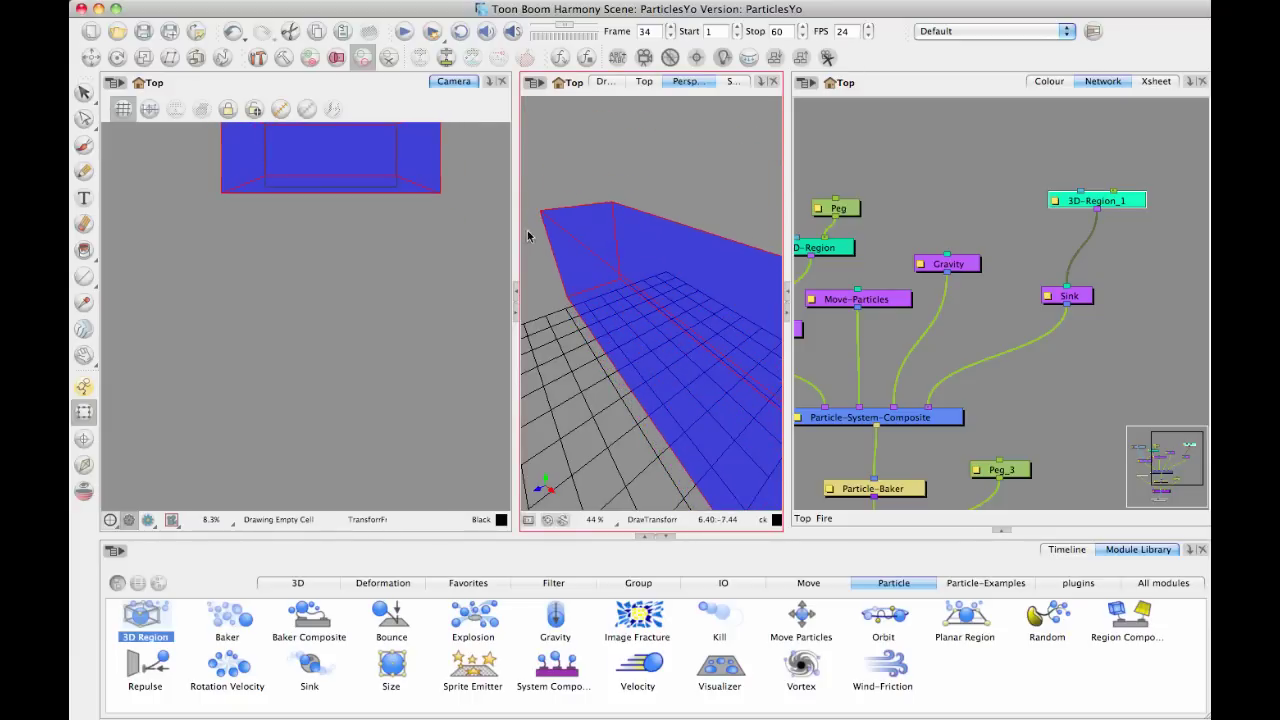
scroll(671, 237, down, 5)
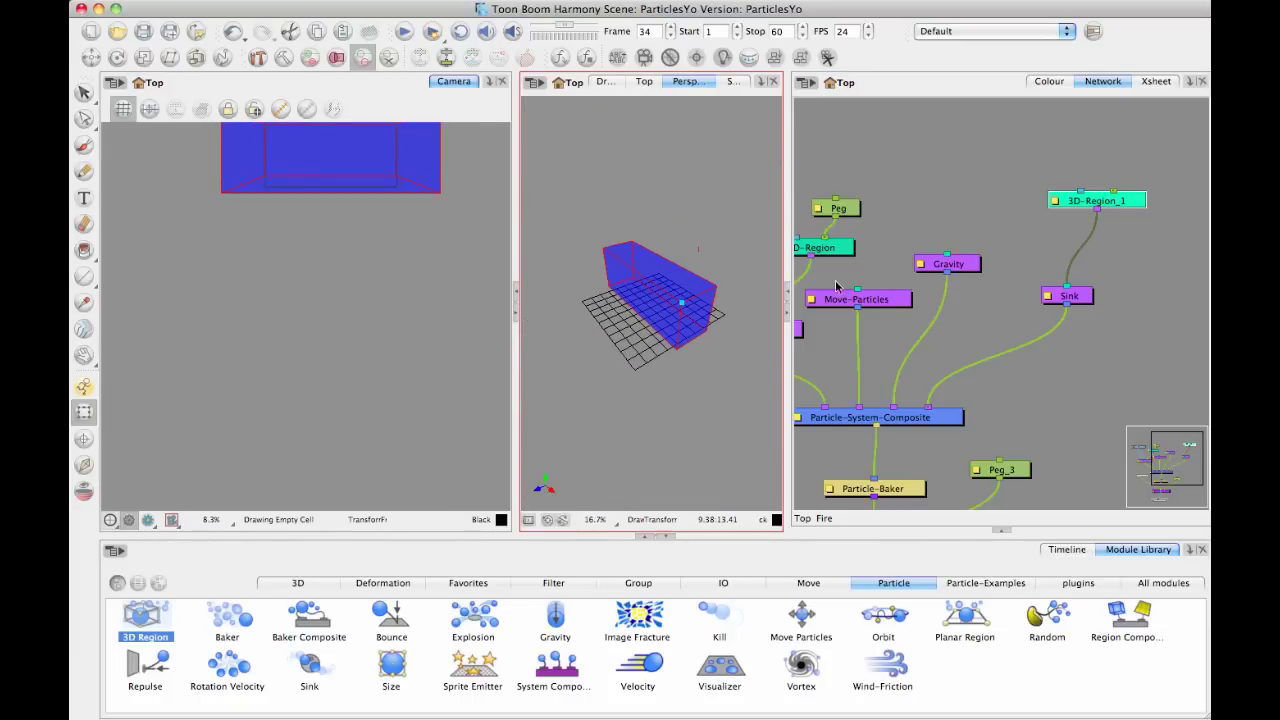
- Show the emitter's 3D-Region control box alongside the Sink's region in the perspective view
click(832, 249)
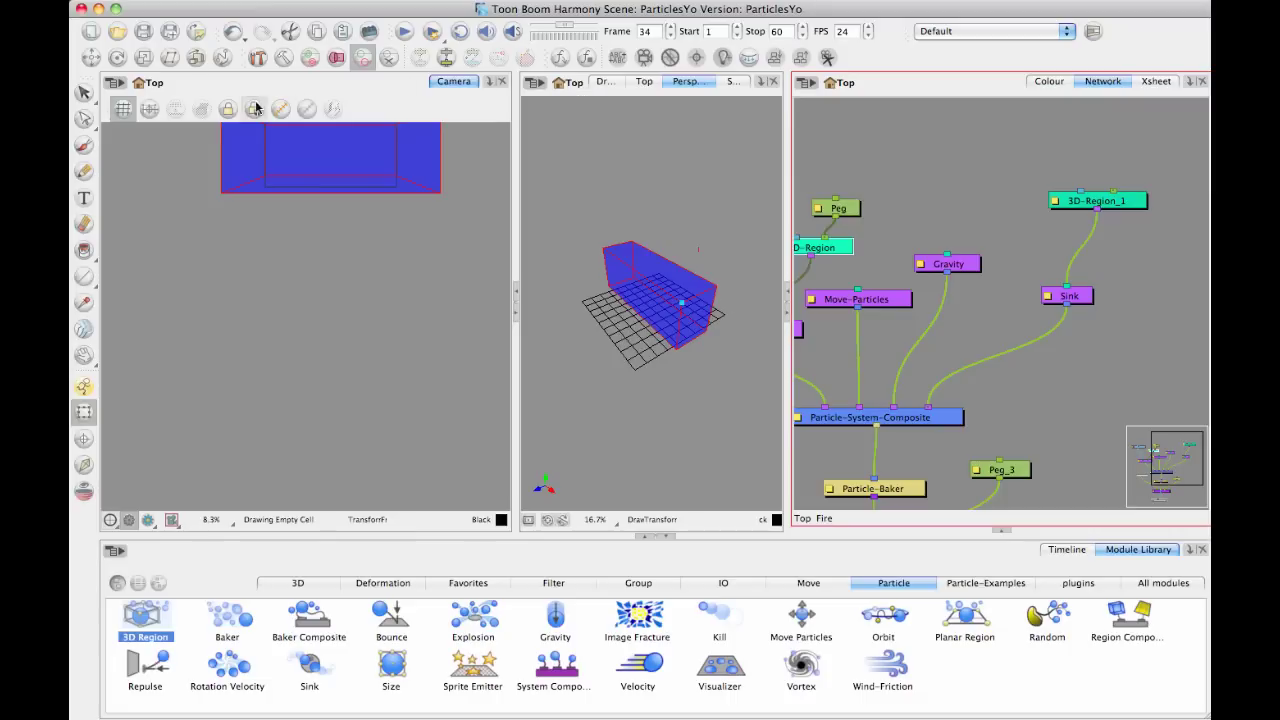
click(281, 112)
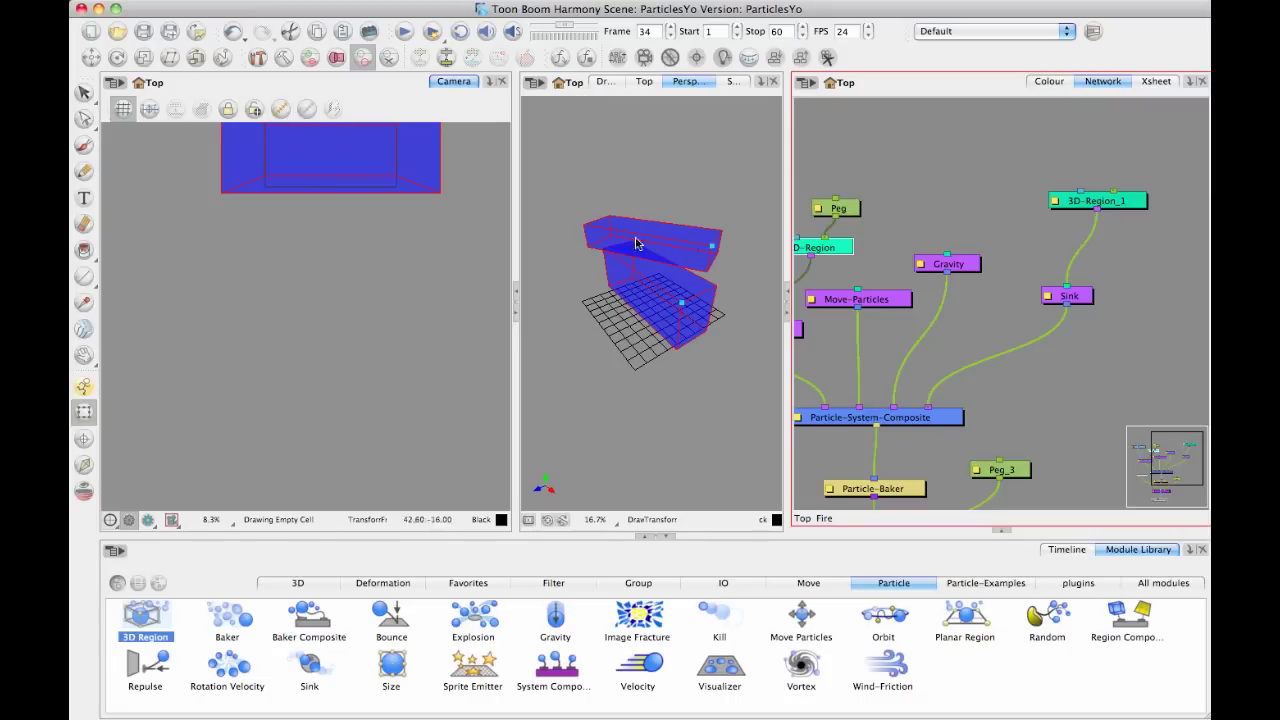
key(space)
drag(683, 253, 680, 286)
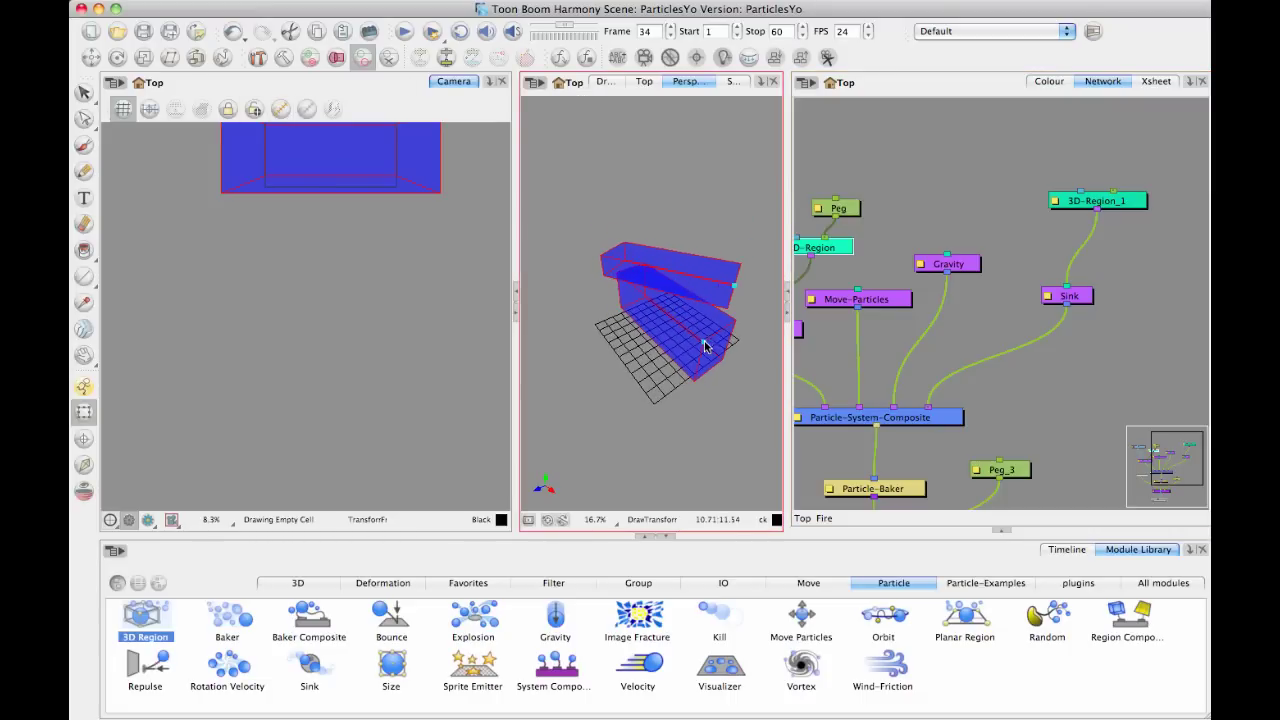
- Enlarge the Sink's box region from its corner handle in the perspective and camera views until it surrounds the camera frame and the emitter region
drag(704, 342, 774, 370)
key(space)
drag(365, 281, 353, 401)
key(1)
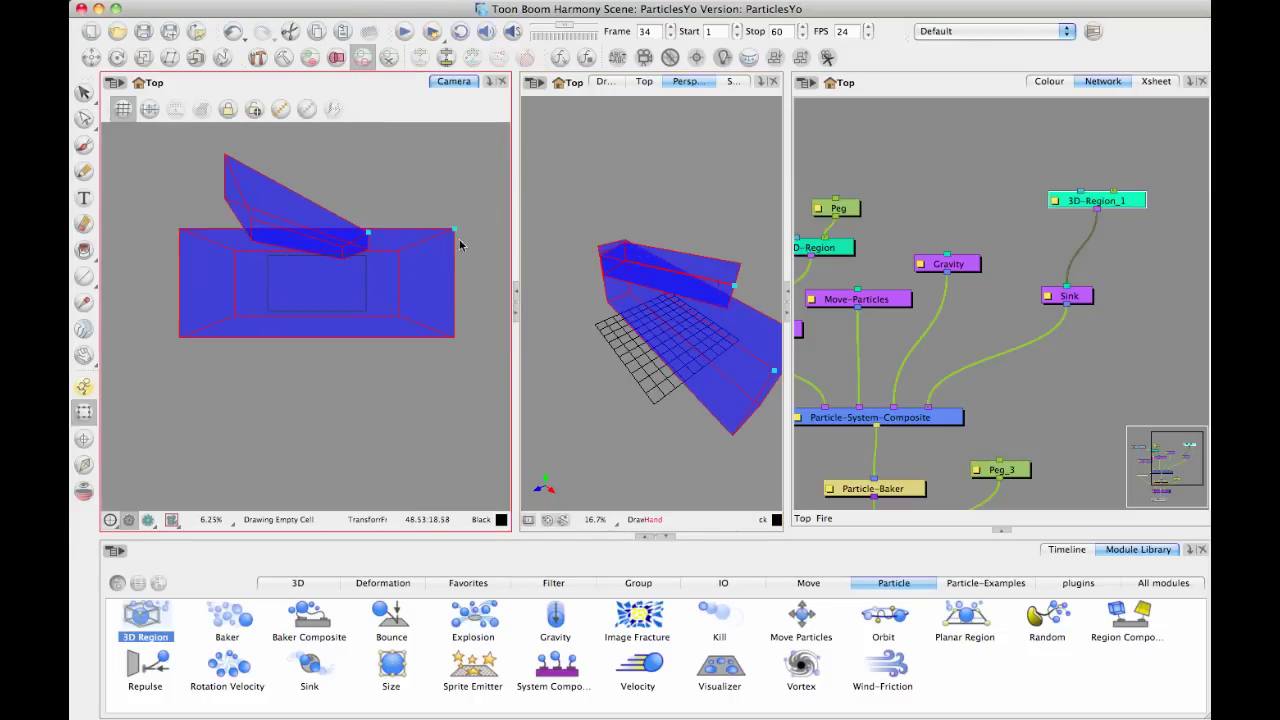
drag(456, 235, 495, 125)
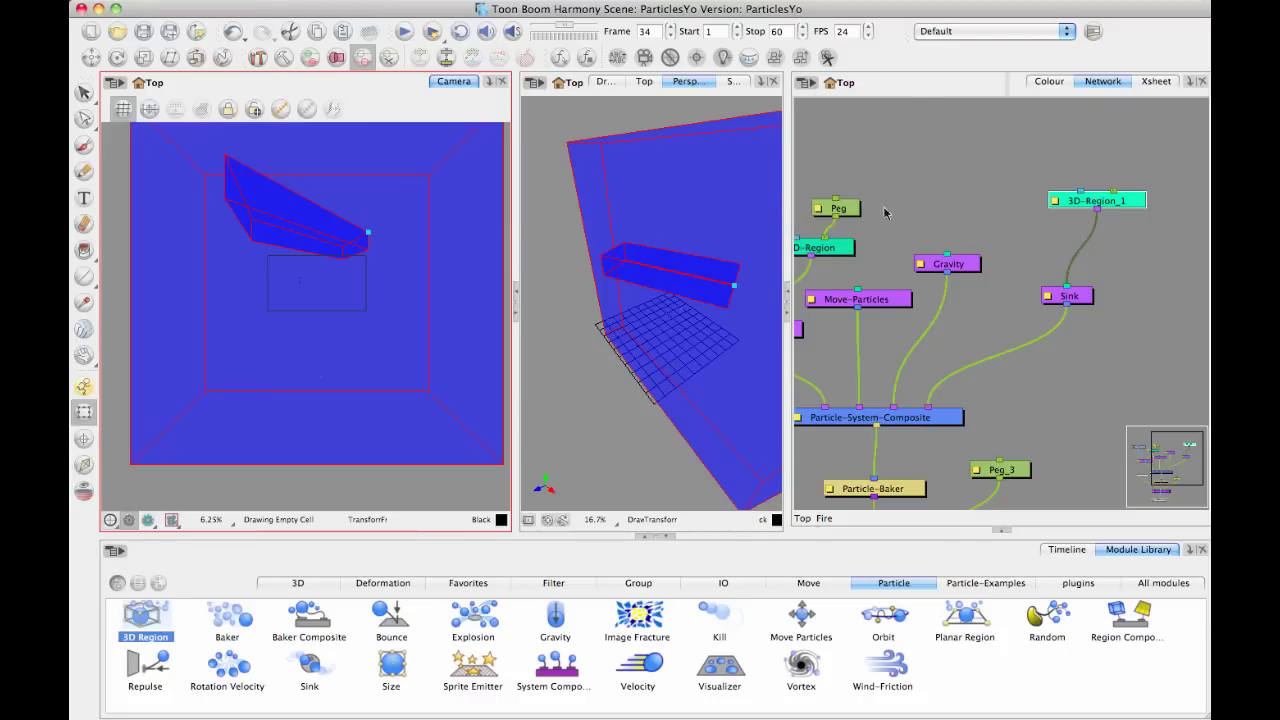
- Reduce the height of the Sink's box region from its corner handle in the perspective view, bringing it close to the camera frame
drag(787, 298, 1008, 298)
click(740, 222)
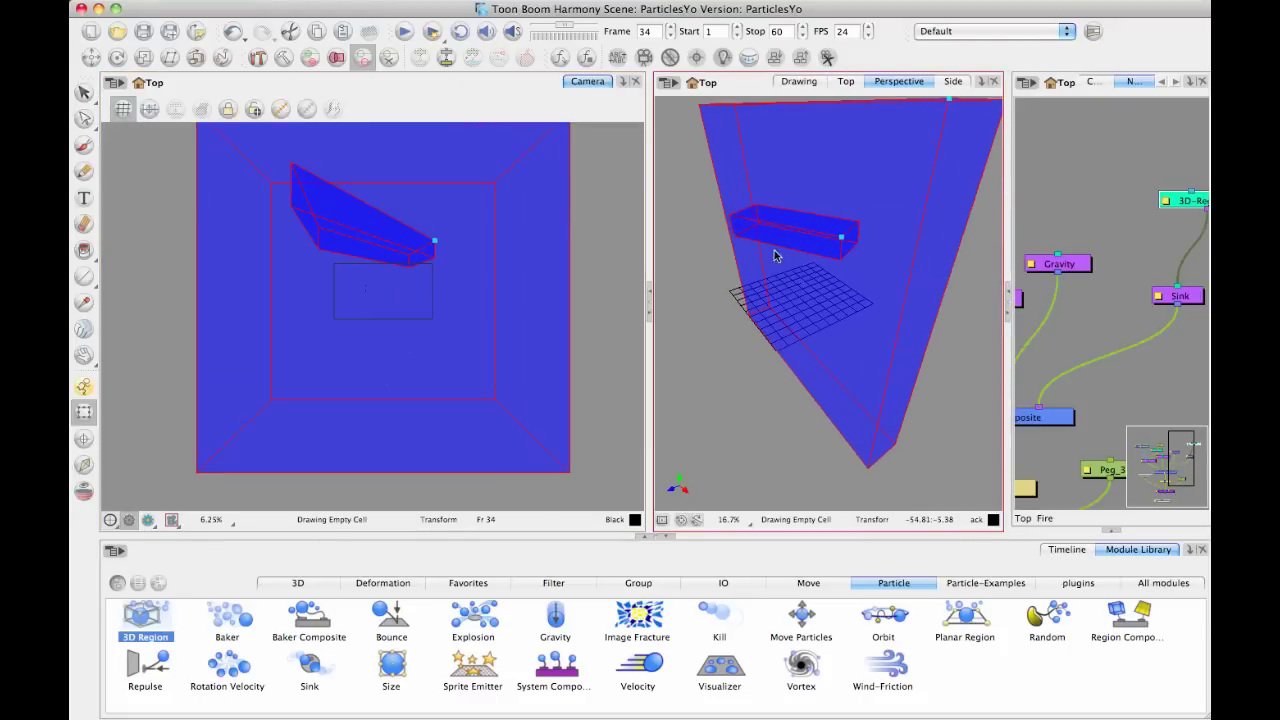
drag(776, 257, 781, 189)
drag(773, 131, 727, 147)
scroll(537, 274, down, 5)
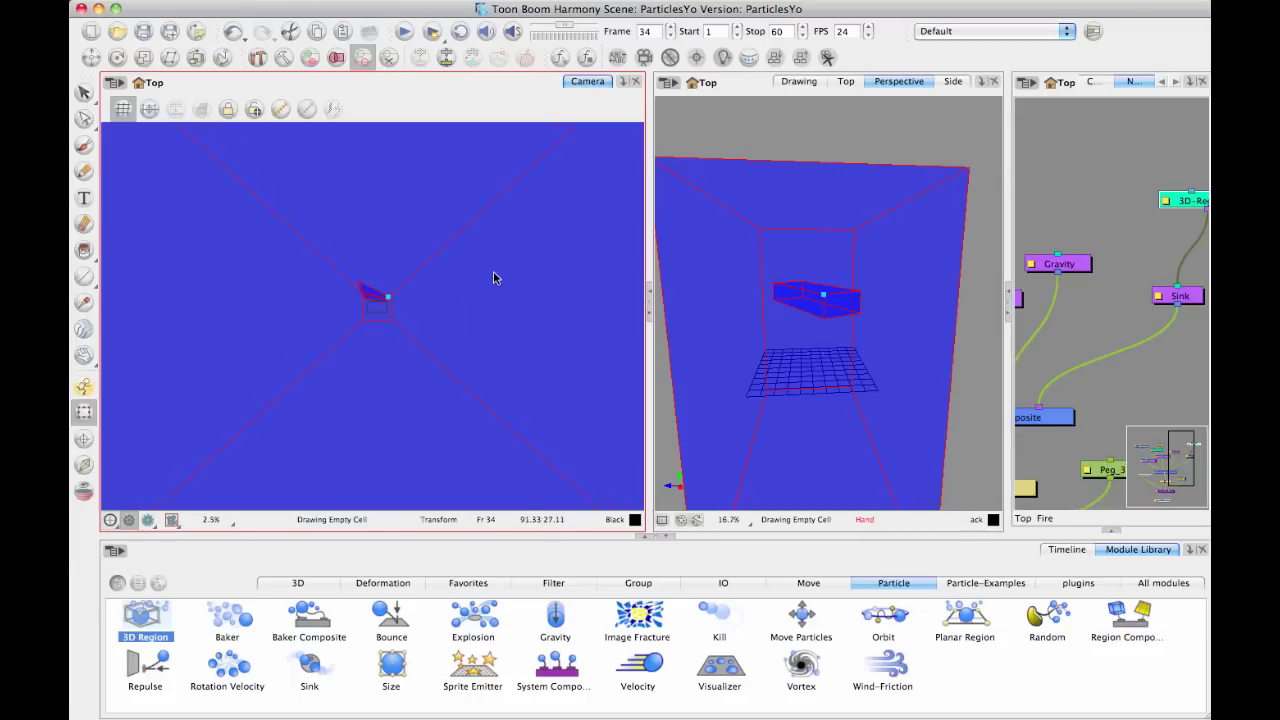
key(2)
key(2)
key(2)
drag(855, 314, 683, 229)
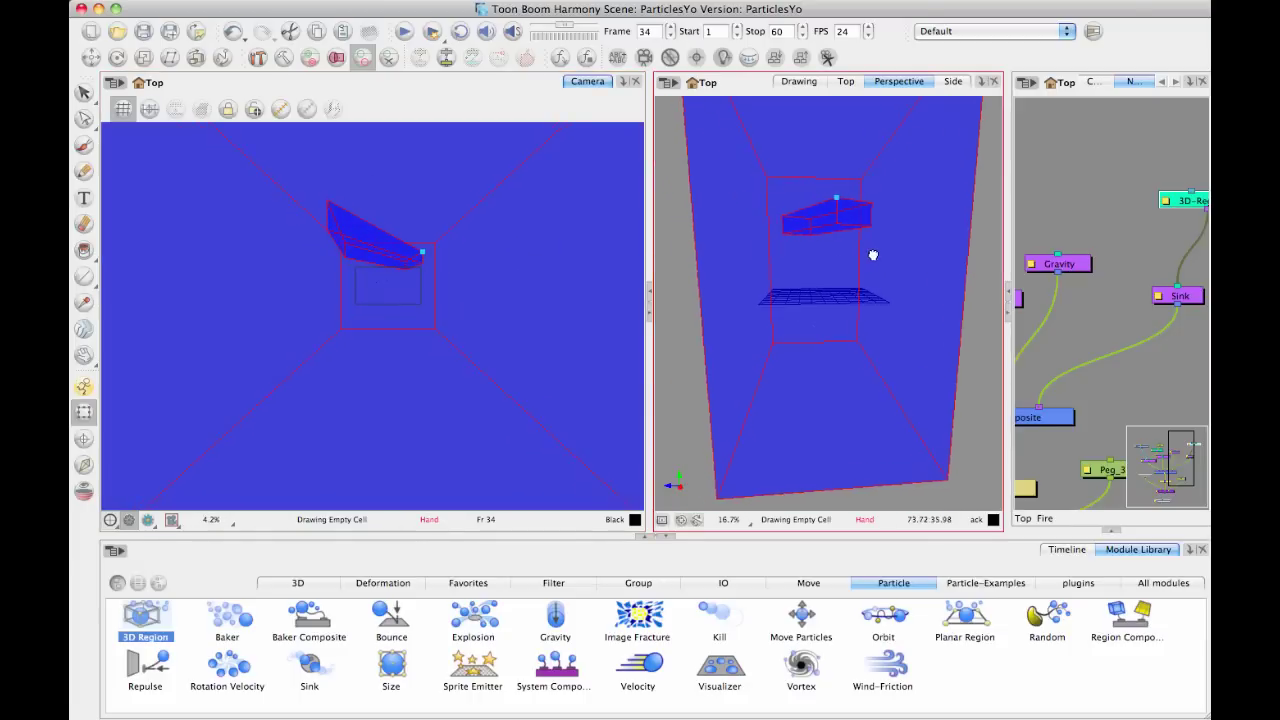
drag(722, 179, 726, 253)
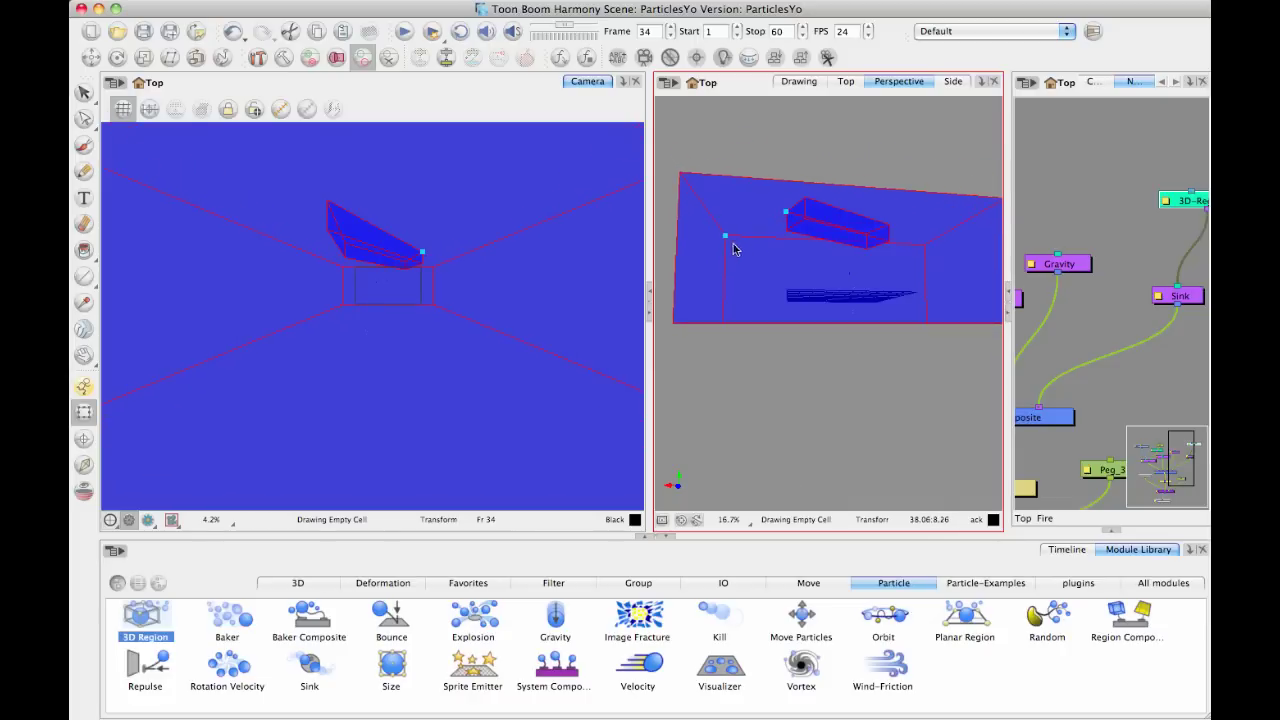
drag(754, 297, 1002, 278)
- Hide all region control boxes and examine the sprite particles in and around the camera frame
click(307, 108)
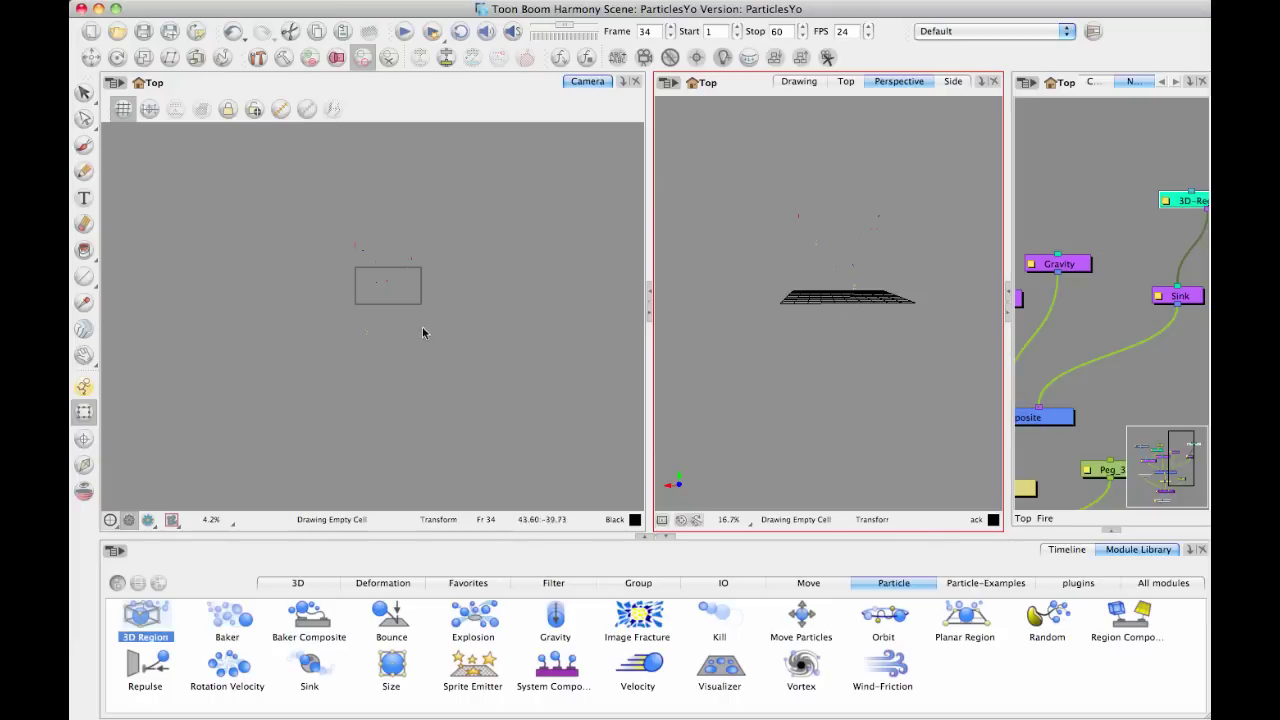
click(448, 330)
key(2)
key(2)
key(2)
drag(437, 337, 414, 390)
key(1)
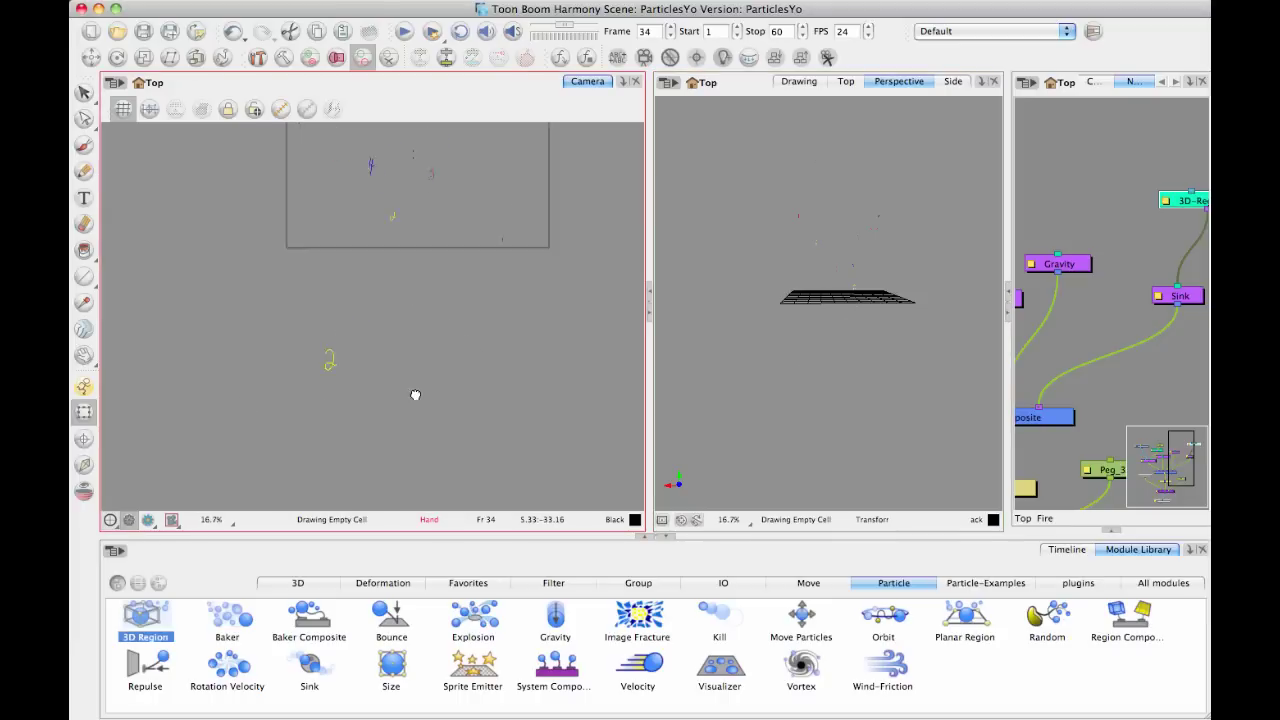
key(1)
- Set the Sprite-Emitter's Size over Age to 0.83 and close its properties
drag(1053, 326, 1170, 303)
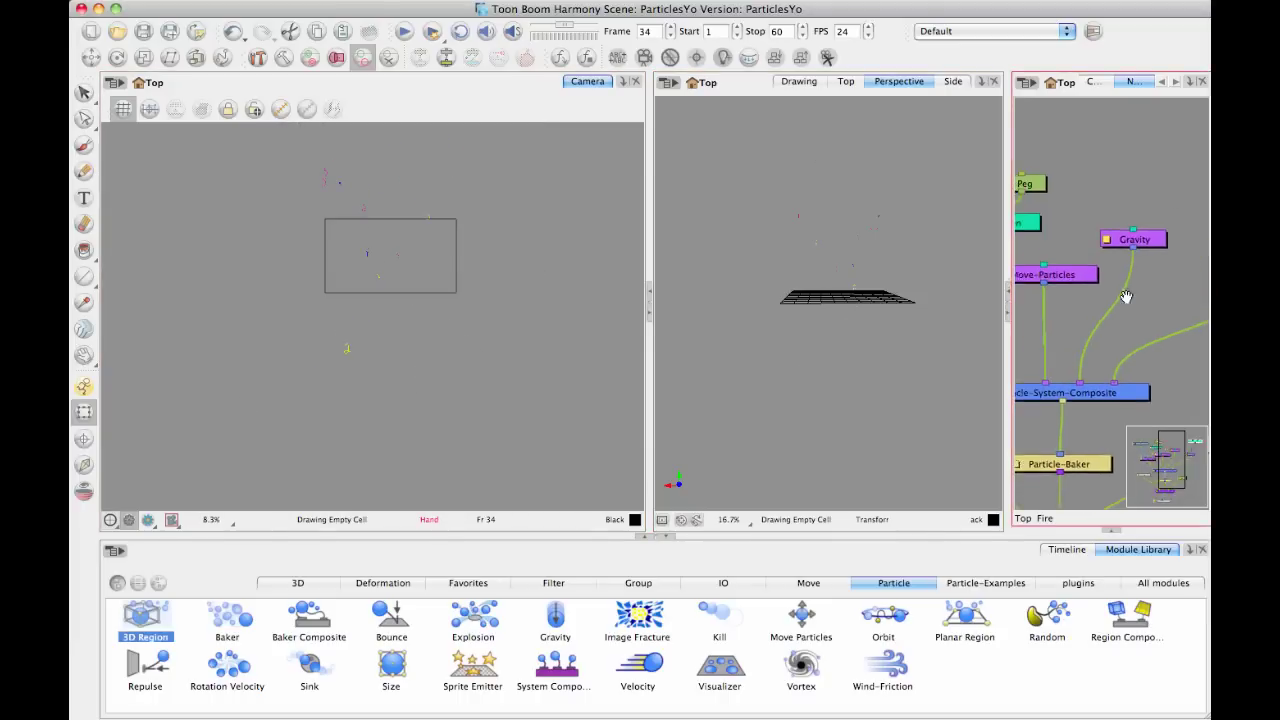
scroll(1074, 254, left, 5)
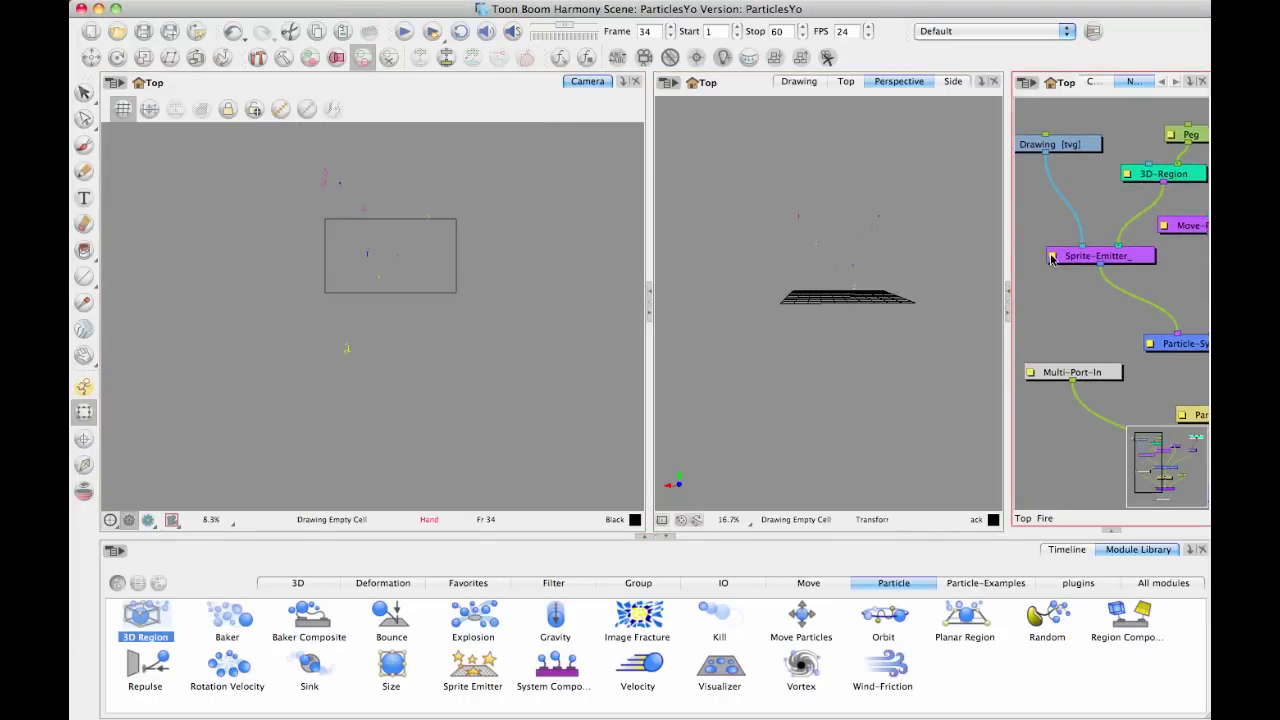
click(1052, 258)
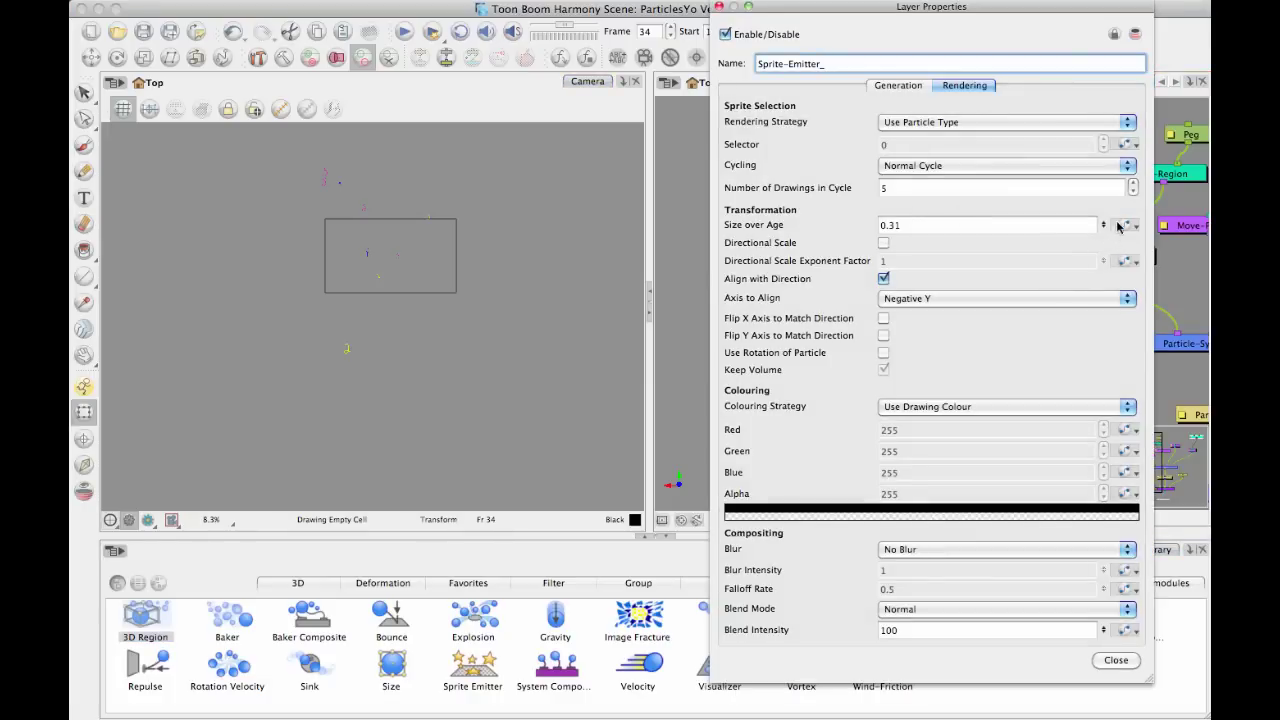
drag(1104, 222, 1108, 166)
drag(1096, 231, 1109, 155)
click(534, 285)
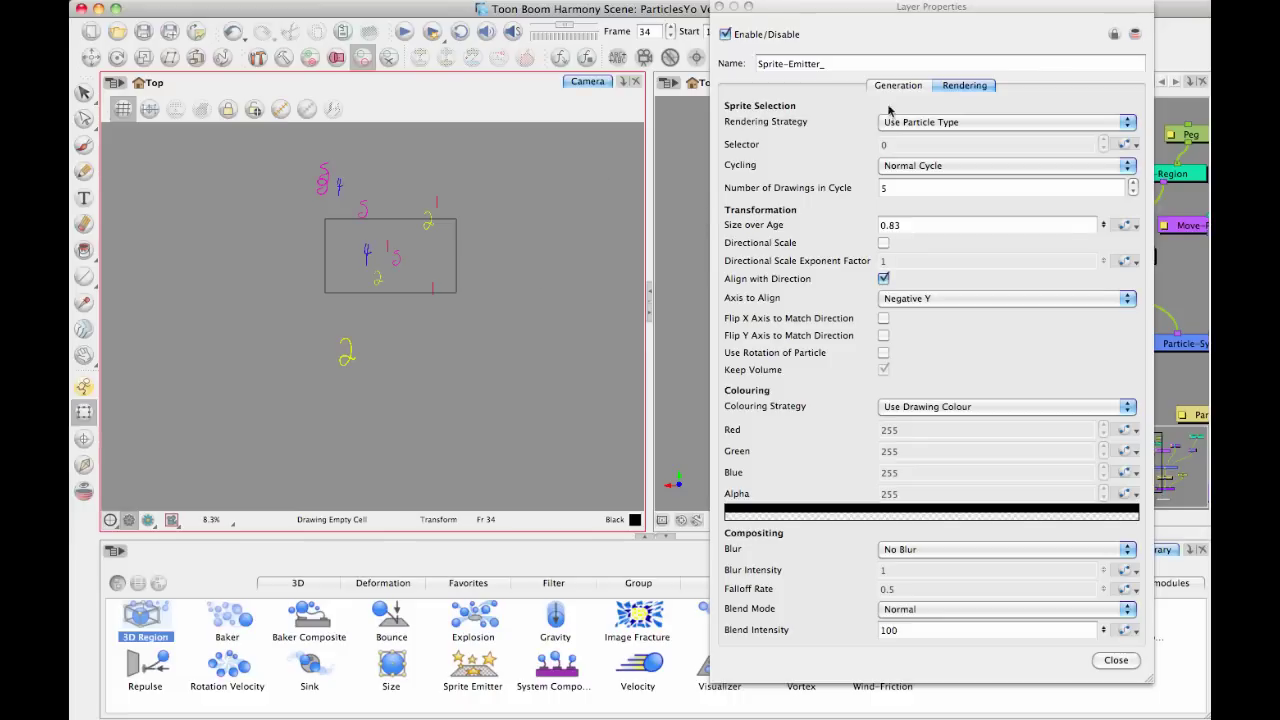
click(719, 7)
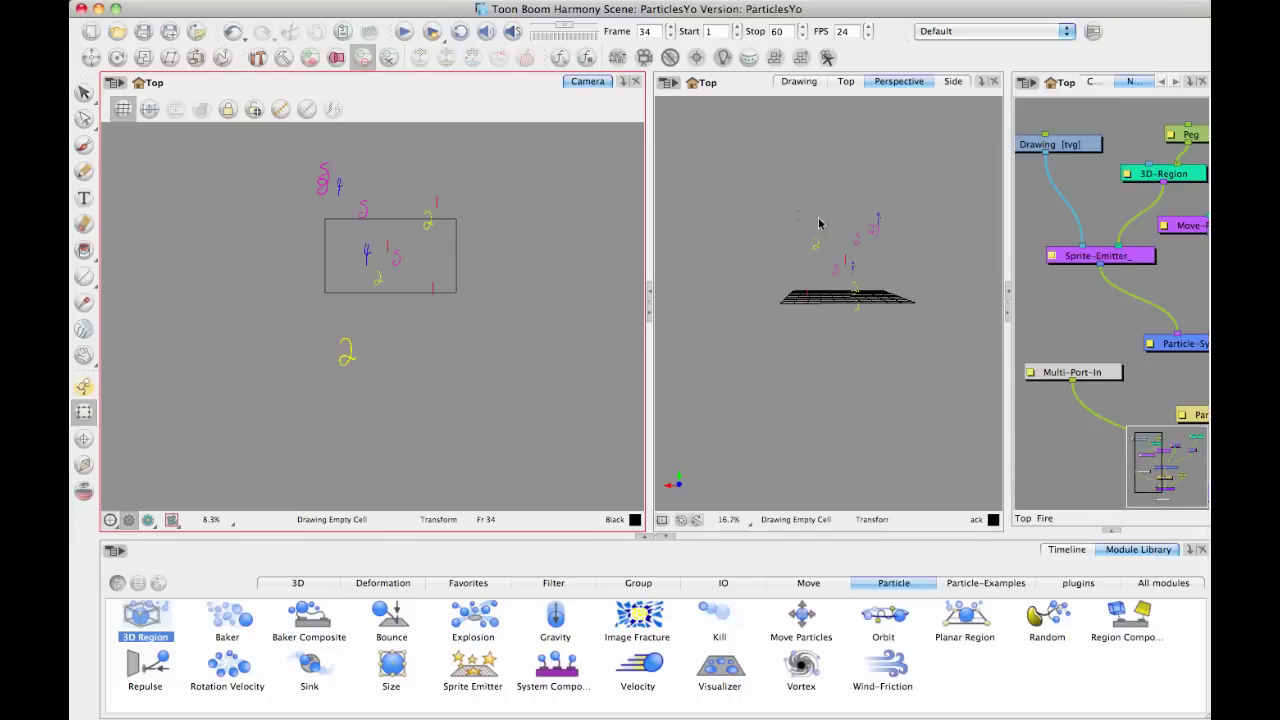
- Show the timeline and scrub through the frames to preview the falling numbers, returning to frame 1
click(1062, 549)
drag(755, 581, 555, 580)
scroll(390, 370, down, 1)
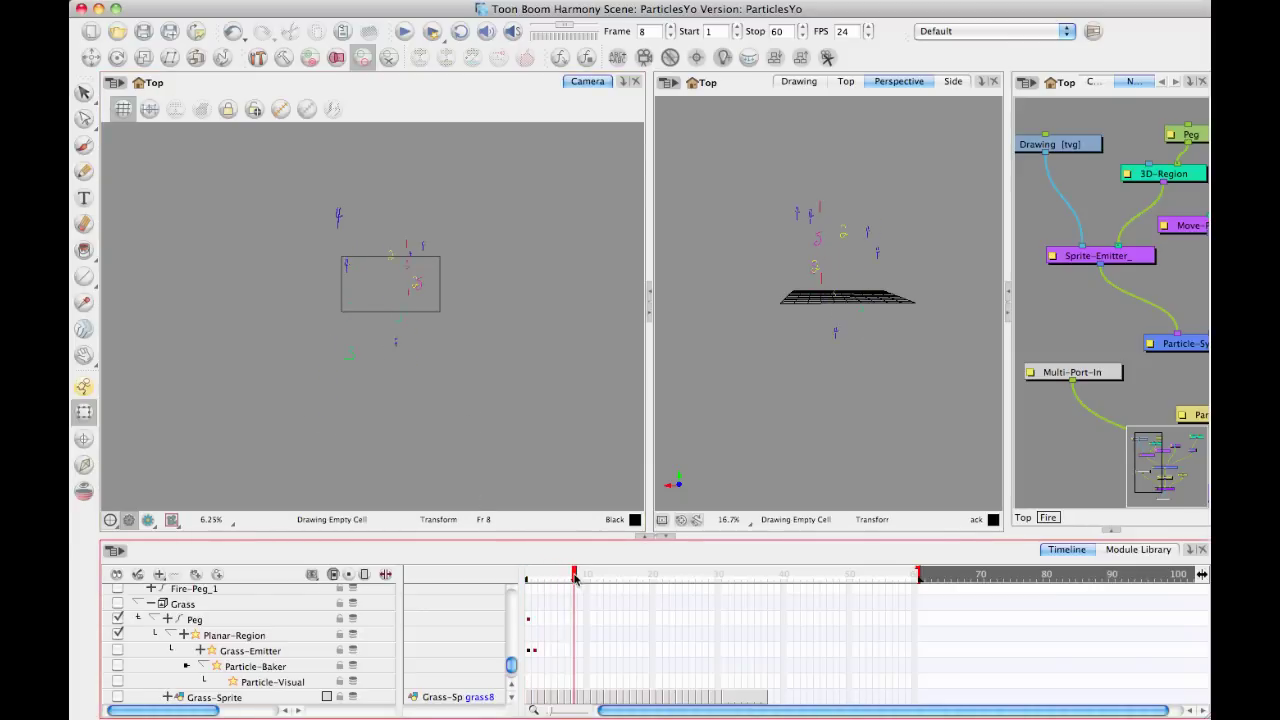
drag(576, 580, 1000, 619)
drag(893, 598, 527, 600)
scroll(519, 319, down, 1)
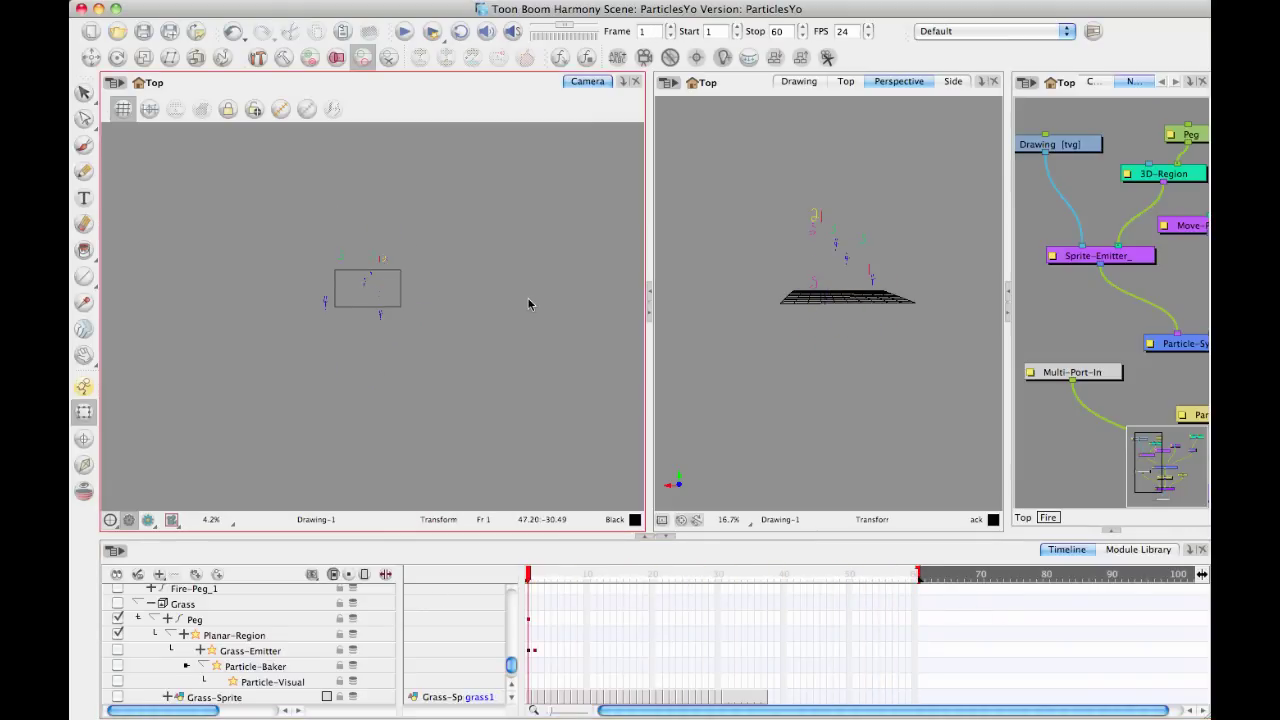
- Show the control box of the Sink's 3D-Region_1 in the camera and perspective views
key(space)
drag(1116, 238, 1040, 234)
drag(1206, 262, 942, 278)
drag(1146, 266, 1153, 266)
click(1070, 234)
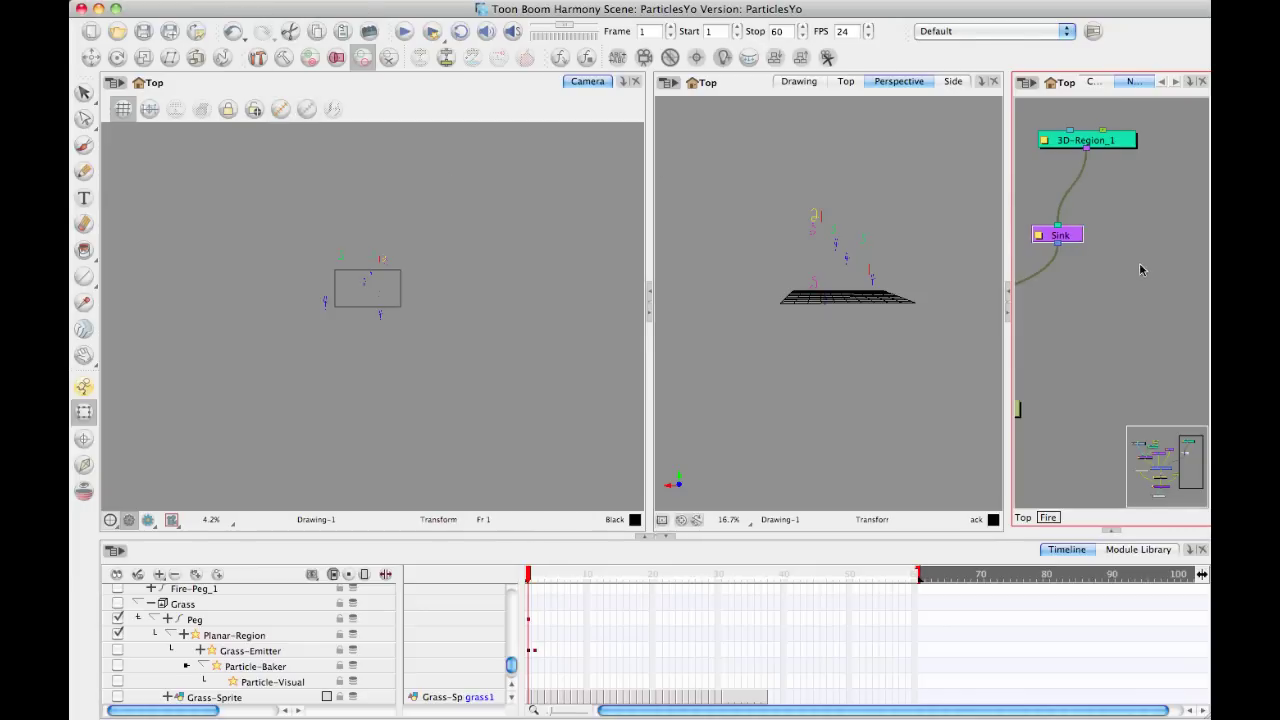
click(1083, 235)
click(1102, 142)
click(281, 109)
drag(1056, 202, 1049, 229)
key(1)
key(1)
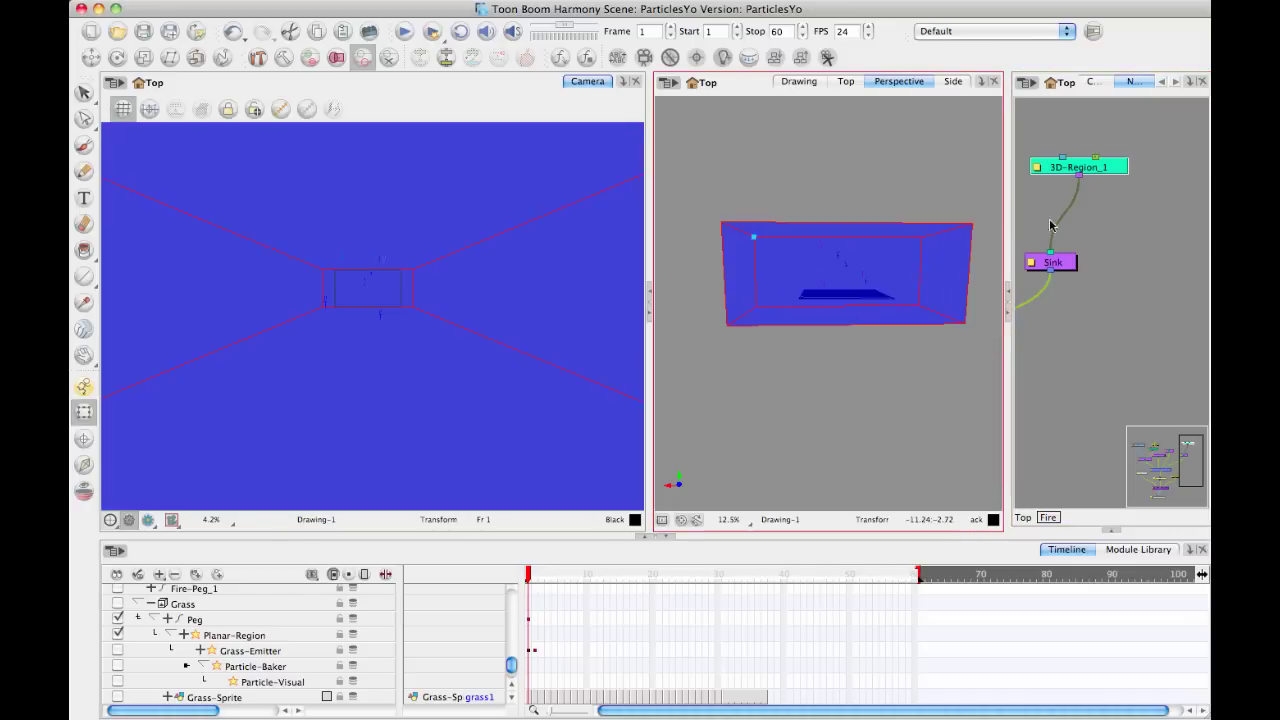
- Add a parent peg with 3D enabled to the Sink's 3D-Region_1 and move the box region straight down below the camera frame
drag(1107, 178, 1110, 196)
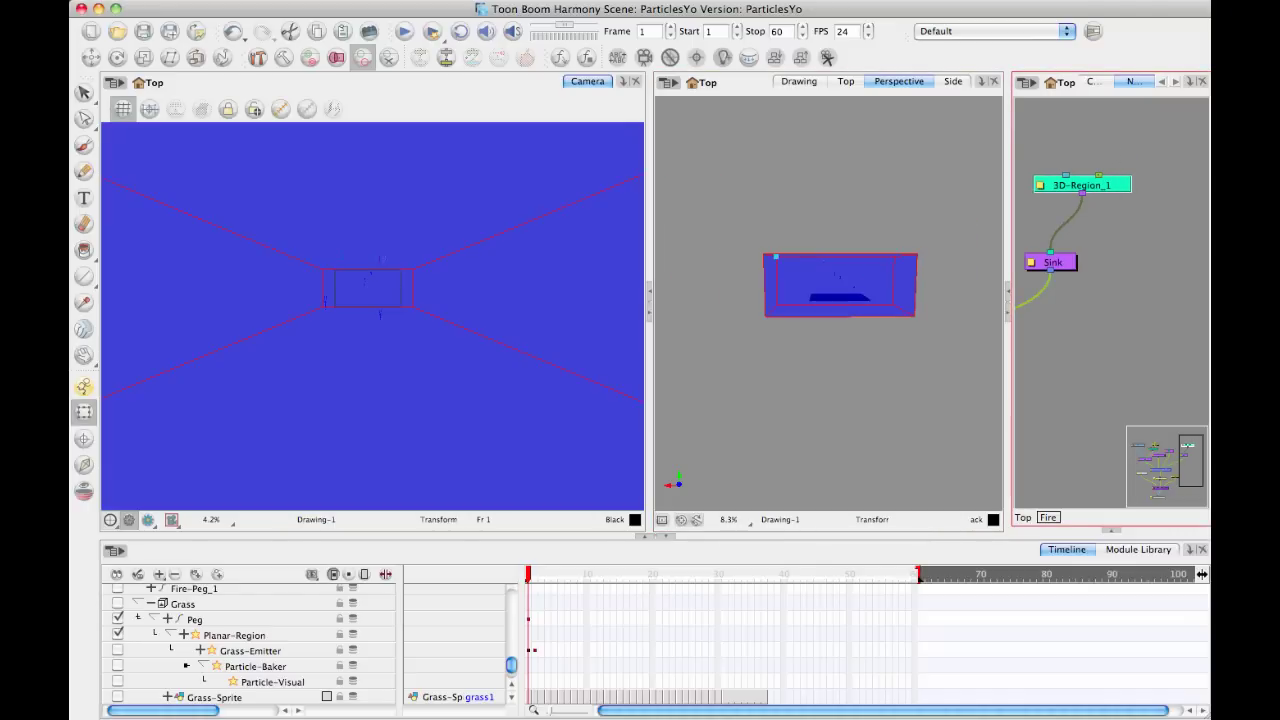
key(super+p)
drag(1166, 299, 1108, 172)
click(1101, 127)
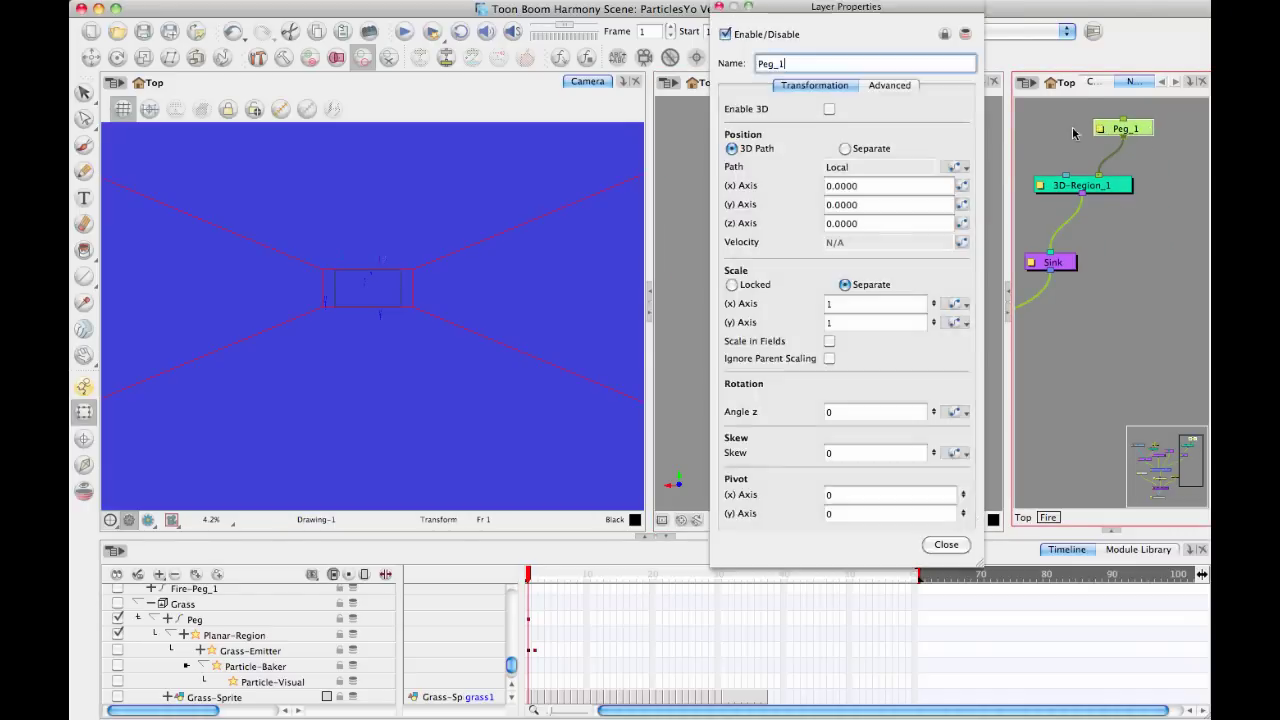
click(829, 109)
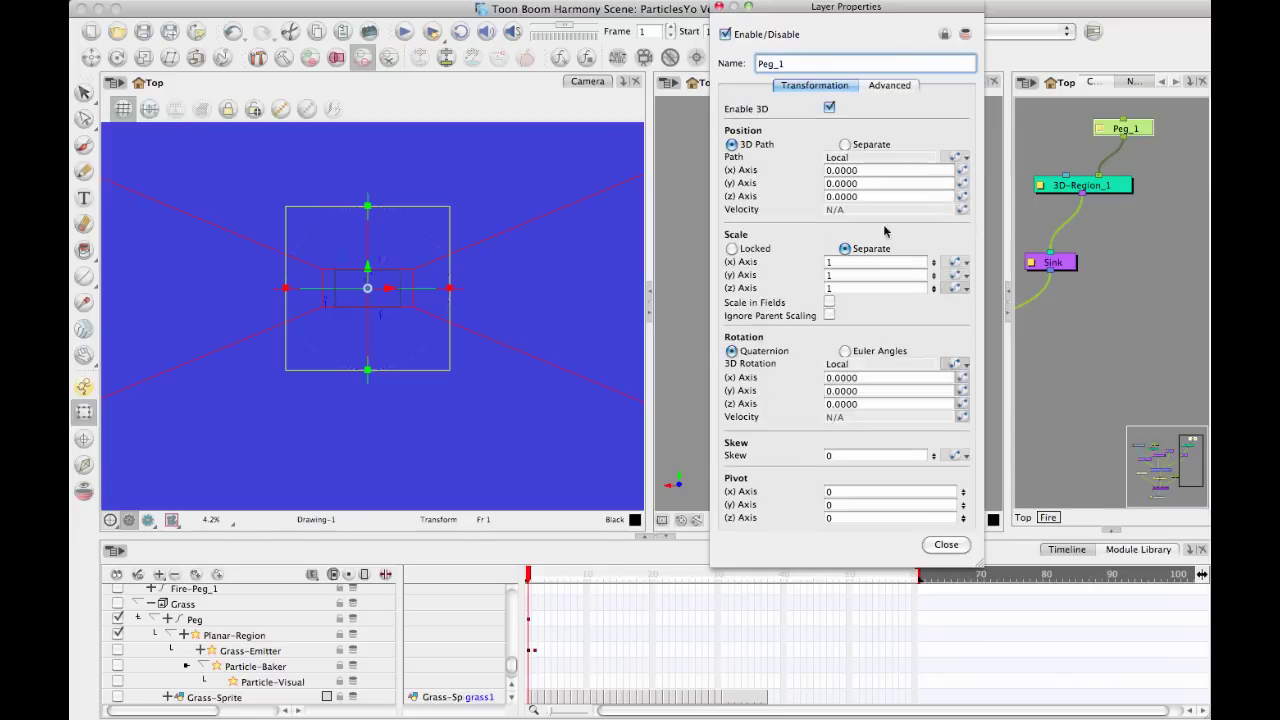
click(719, 7)
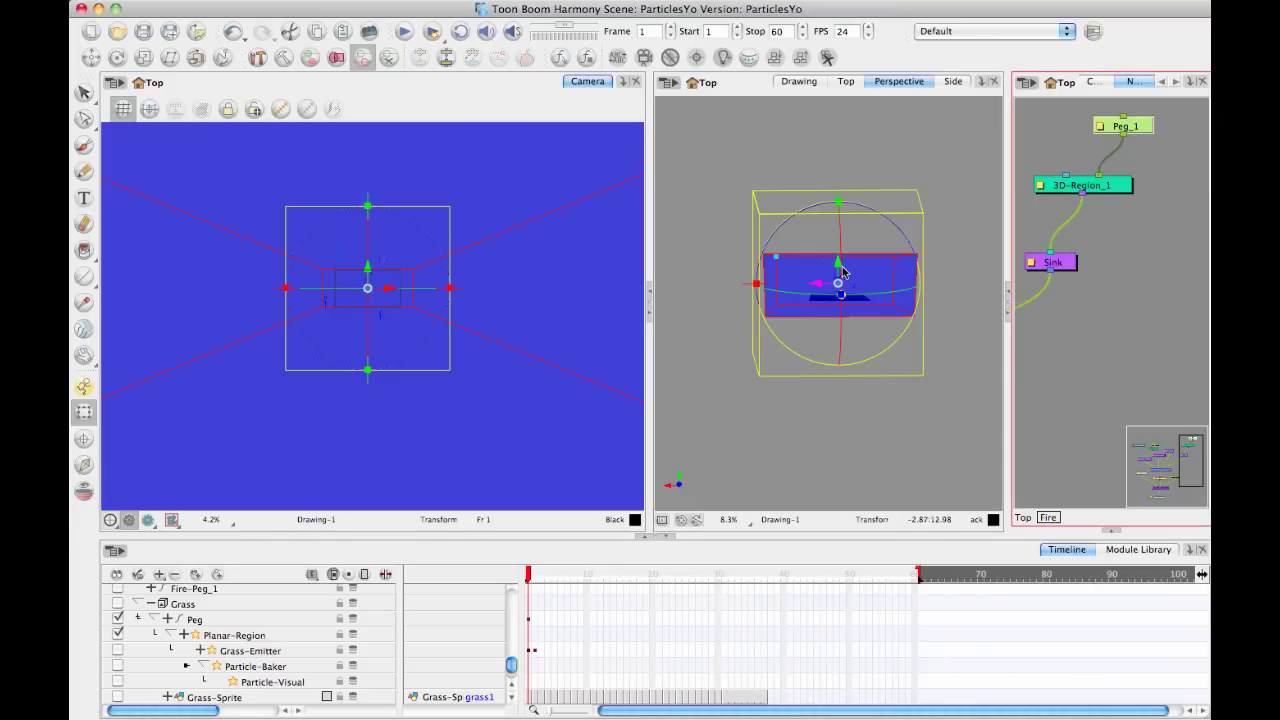
drag(841, 270, 837, 338)
click(1143, 277)
- Enable Invert on the Sink and scrub the timeline to preview the particles
double_click(1050, 263)
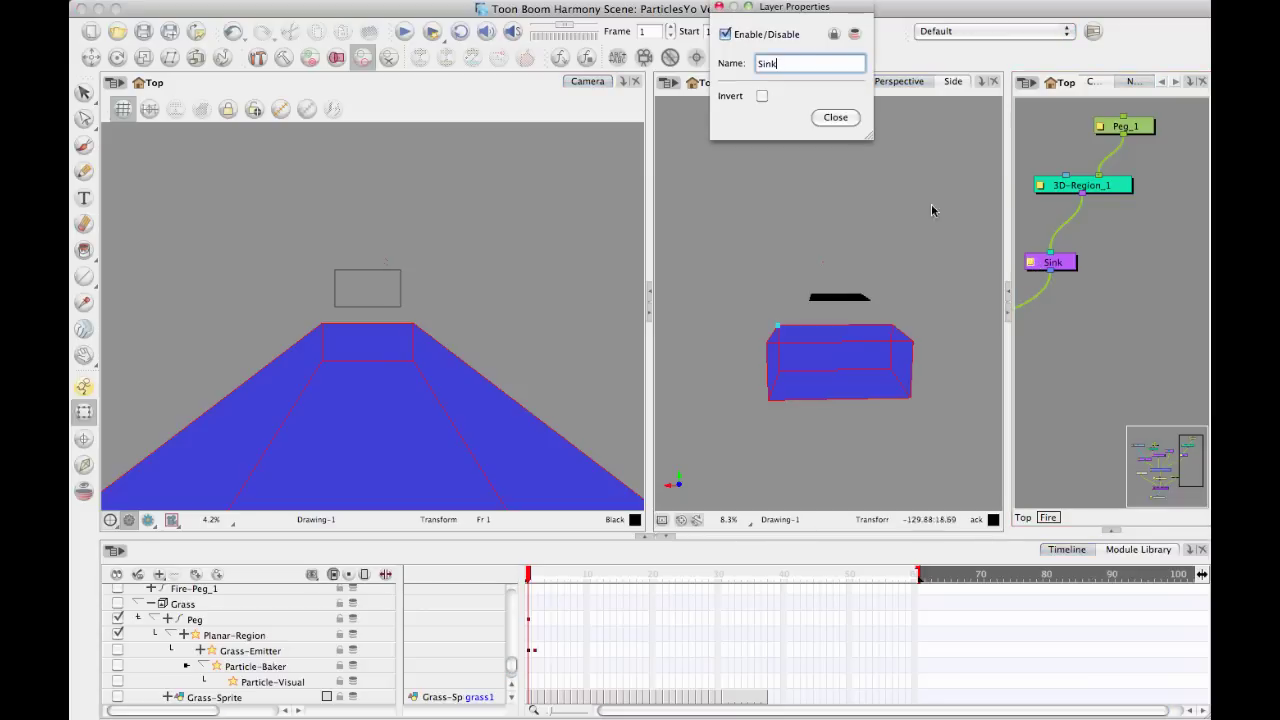
click(762, 96)
click(835, 117)
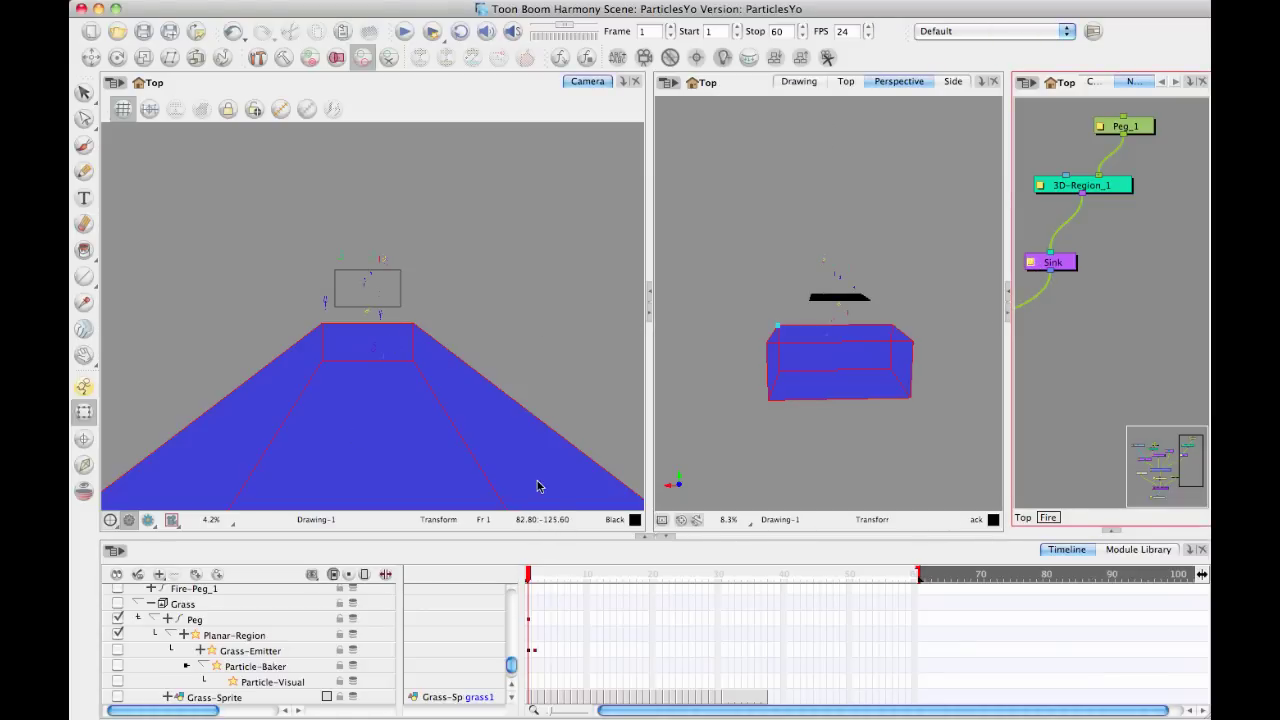
click(536, 576)
drag(538, 578, 385, 543)
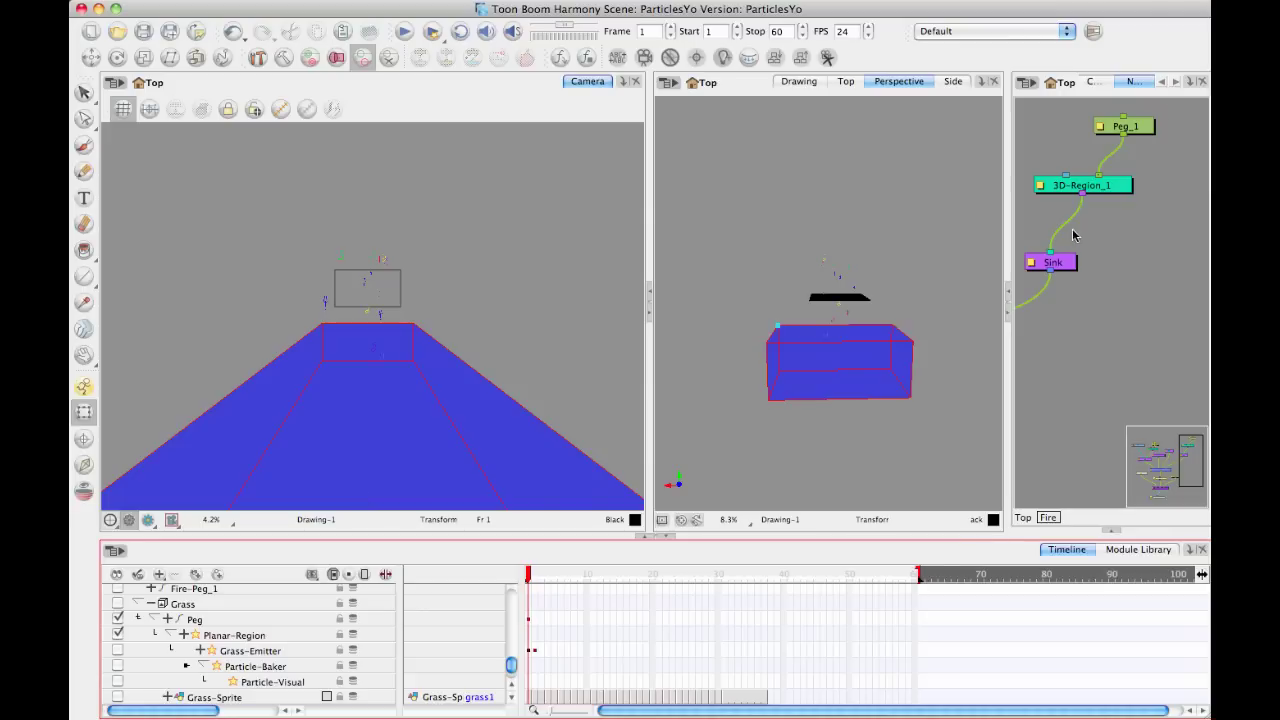
- Enlarge the network view and examine the whole particle node graph alongside the Particle module library
scroll(1082, 232, down, 2)
scroll(1104, 219, down, 4)
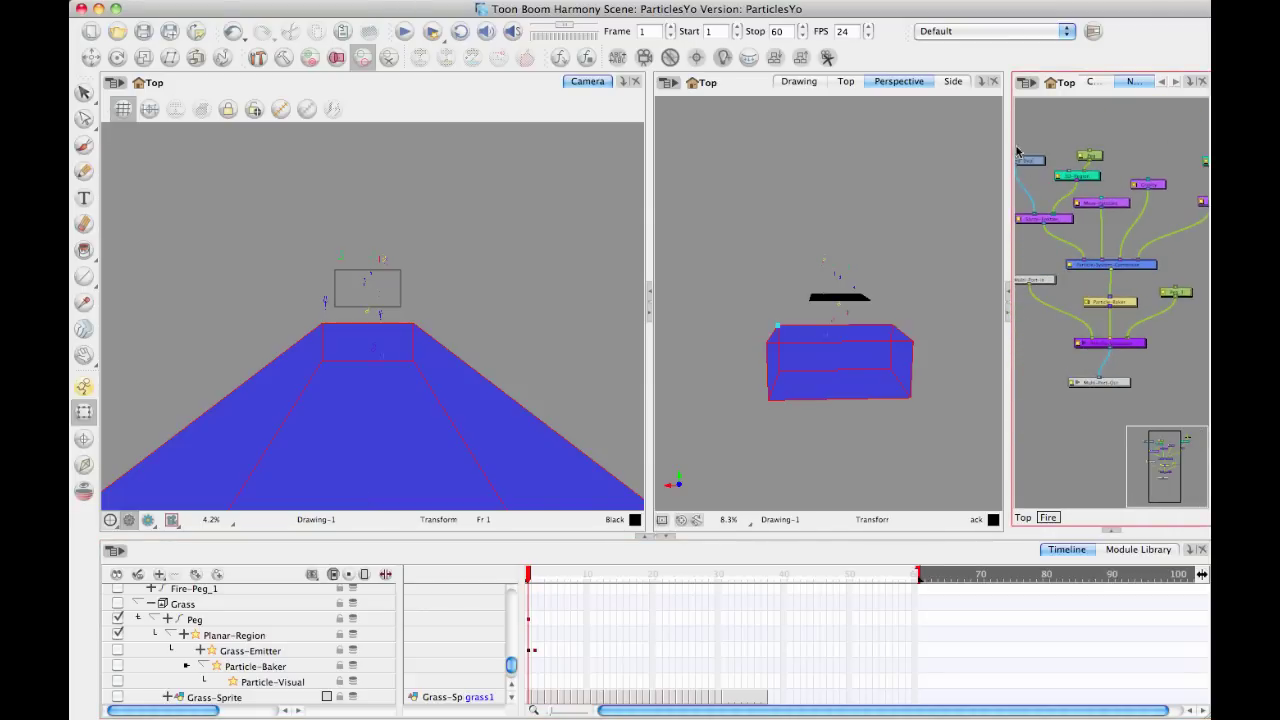
drag(1008, 134, 804, 171)
scroll(1010, 282, up, 3)
scroll(1010, 282, up, 2)
scroll(968, 226, up, 3)
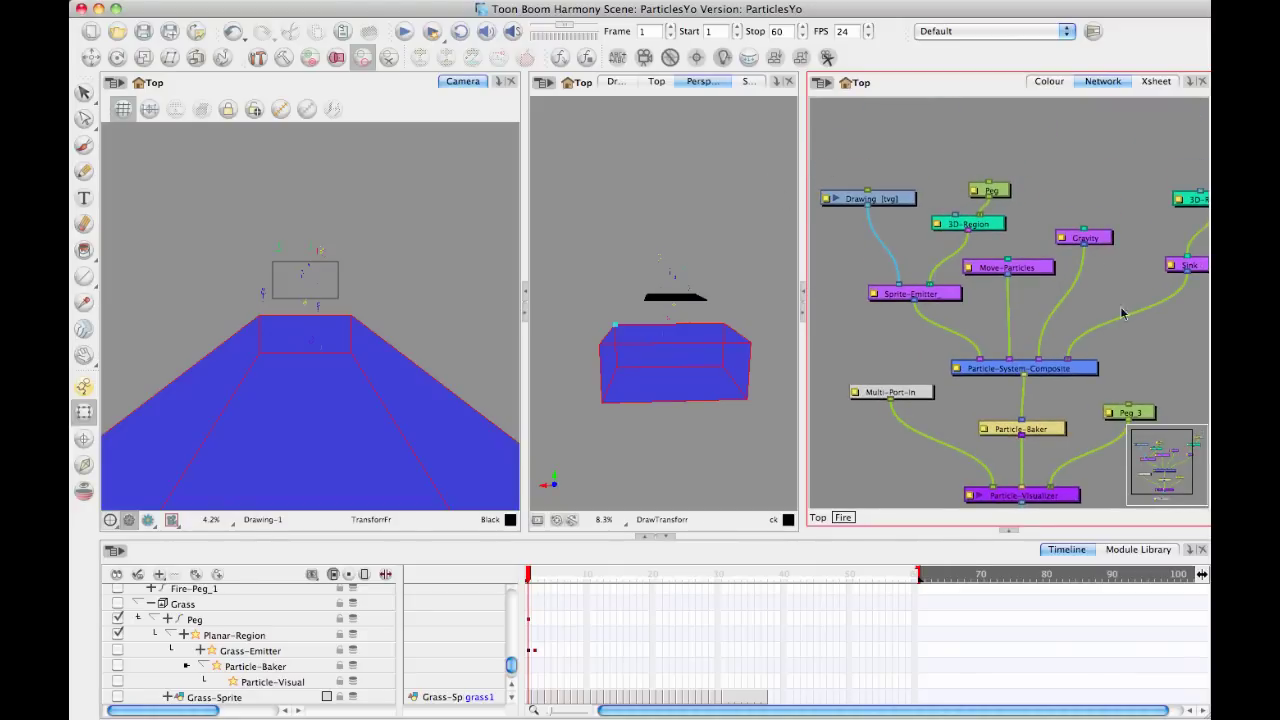
click(1140, 551)
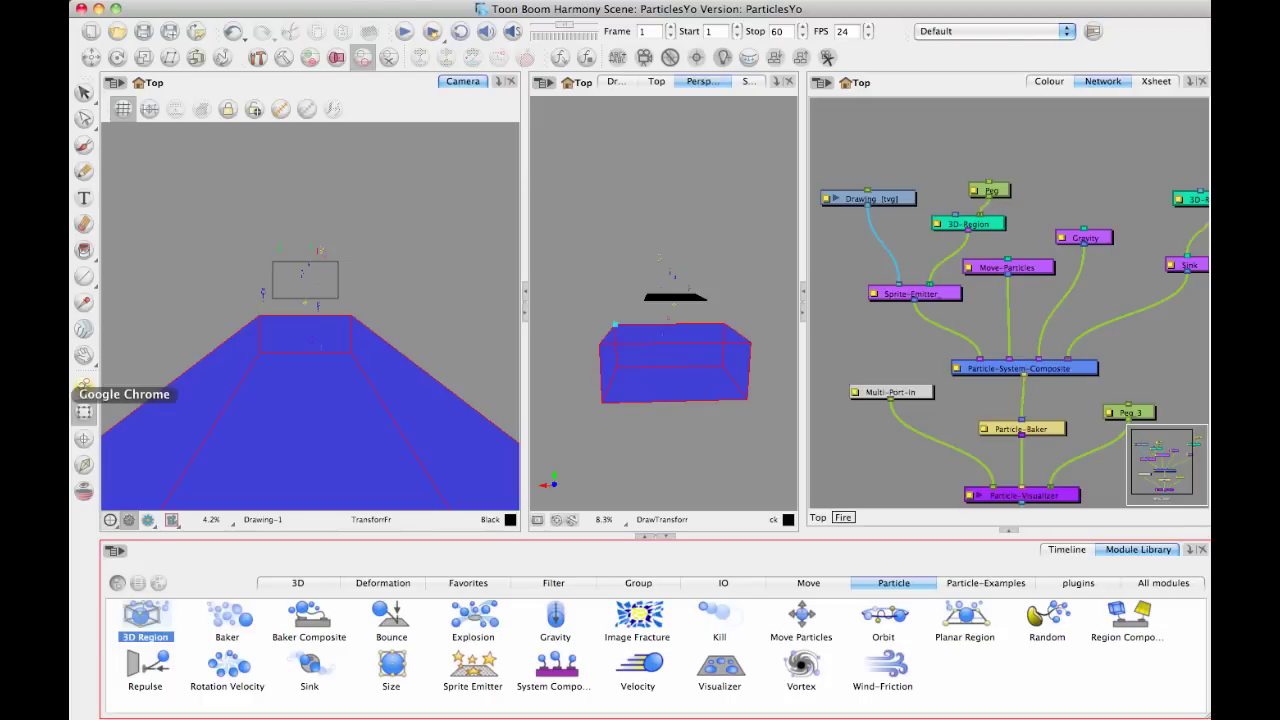
click(660, 230)
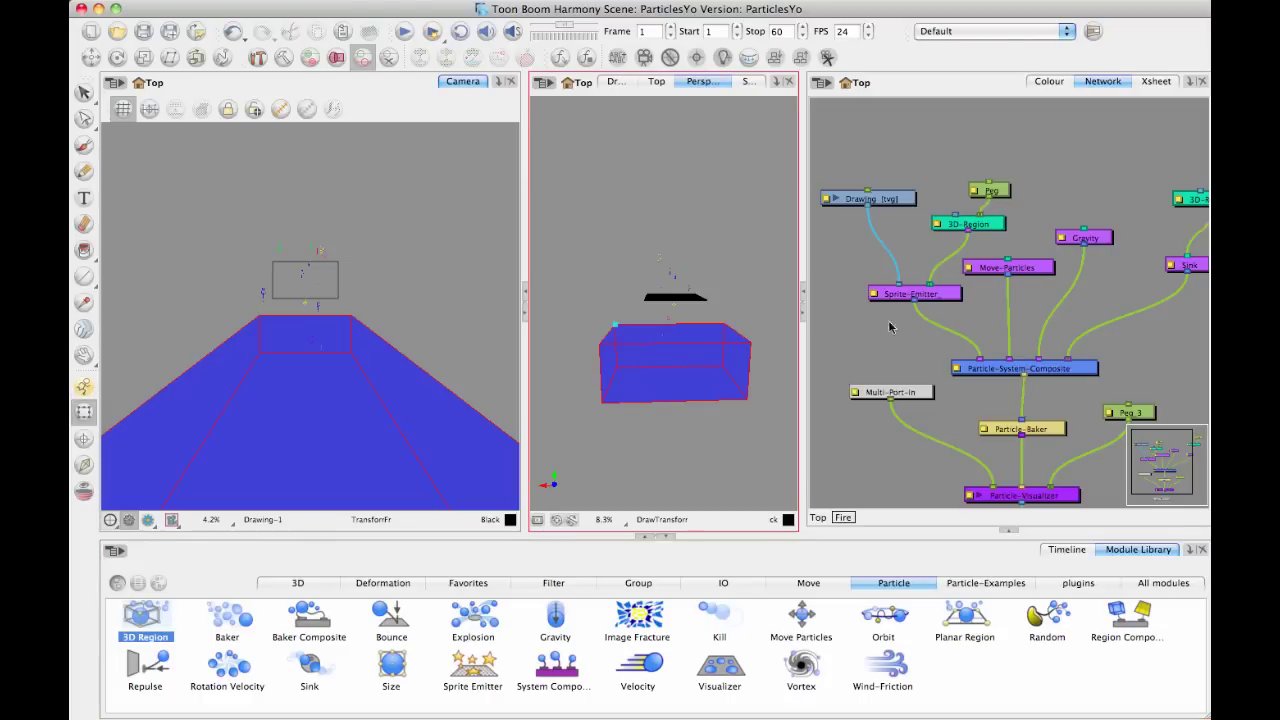